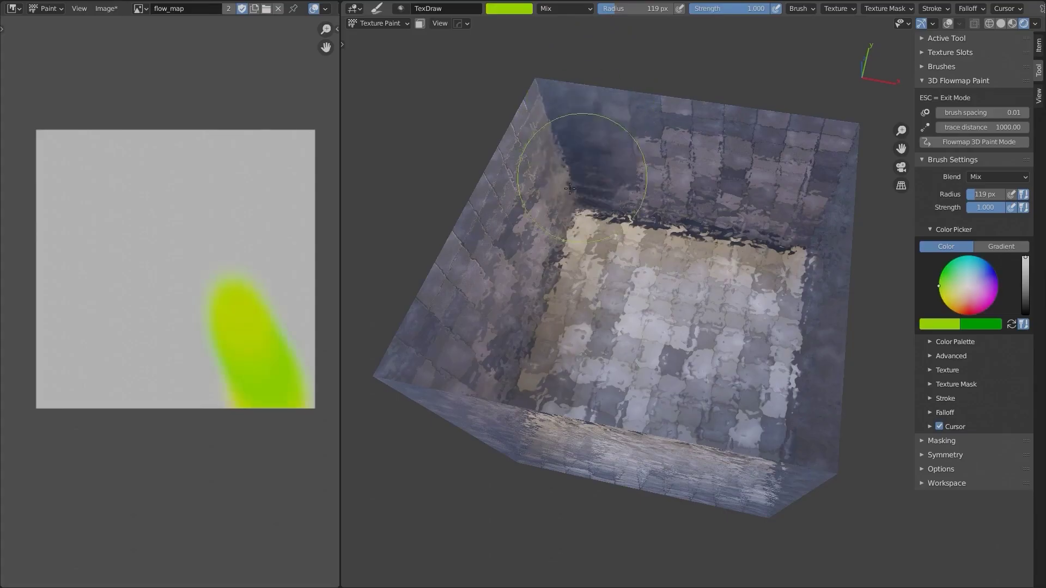
{"action": "left_click_drag", "start_coordinate": [581, 215], "coordinate": [420, 479]}
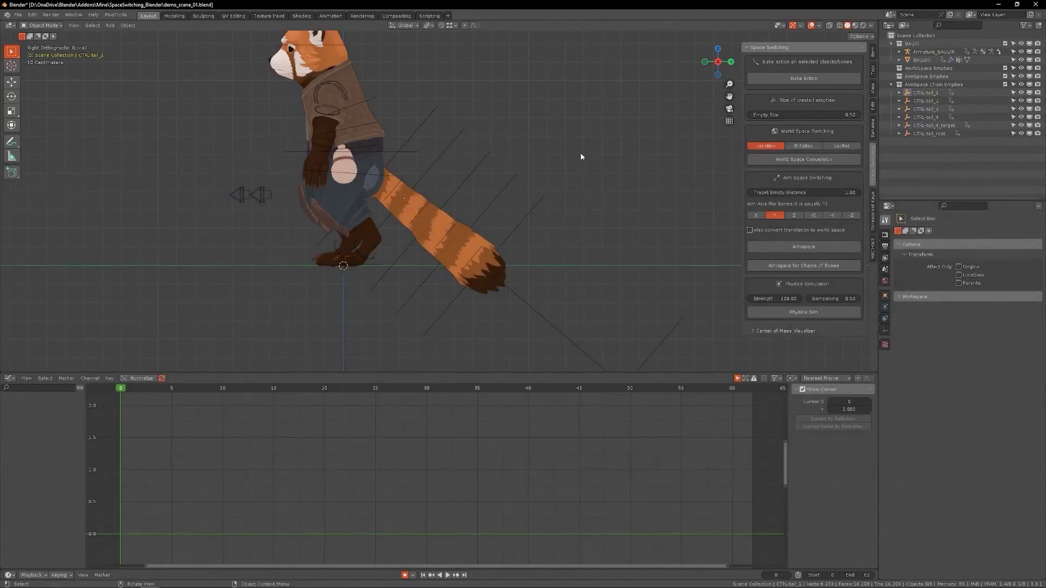
- Select the red panda's tail control empties and move them to new positions in the side view
{"action": "left_click", "coordinate": [473, 157], "text": "shift"}
{"action": "key", "text": "a"}
{"action": "key", "text": "g"}
{"action": "left_click", "coordinate": [534, 436]}
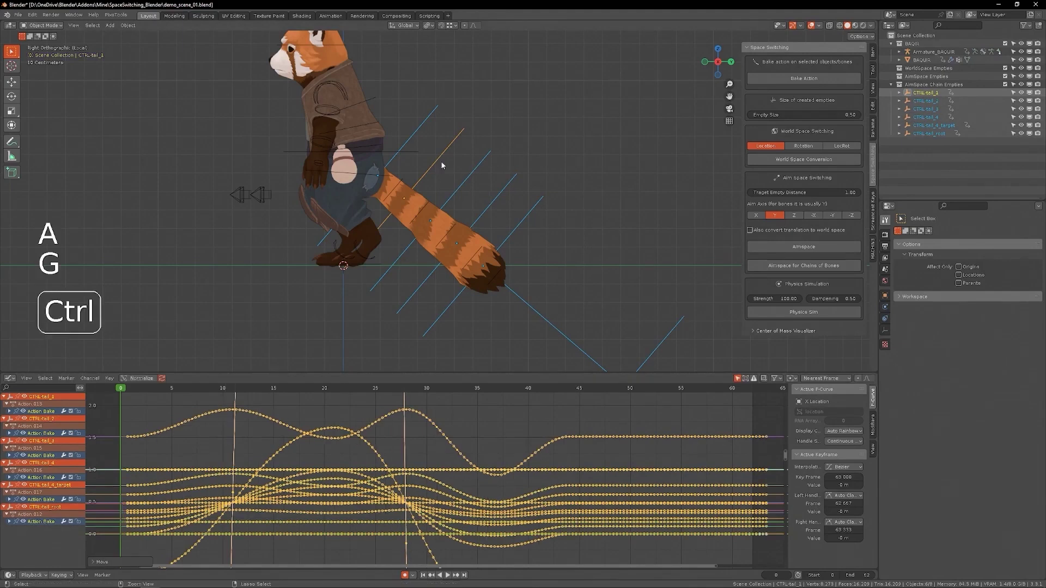
{"action": "left_click_drag", "start_coordinate": [406, 123], "coordinate": [424, 146], "text": "ctrl"}
{"action": "key", "text": "g"}
{"action": "left_click", "coordinate": [463, 444]}
{"action": "left_click_drag", "start_coordinate": [437, 150], "coordinate": [451, 184], "text": "ctrl"}
{"action": "key", "text": "g"}
{"action": "key", "text": "g"}
{"action": "left_click", "coordinate": [450, 443]}
- Play back the red panda's animation, stop it and return to the start frame
{"action": "scroll", "coordinate": [630, 174], "scroll_direction": "down", "scroll_amount": 2}
{"action": "left_click", "coordinate": [629, 174]}
{"action": "key", "text": "space"}
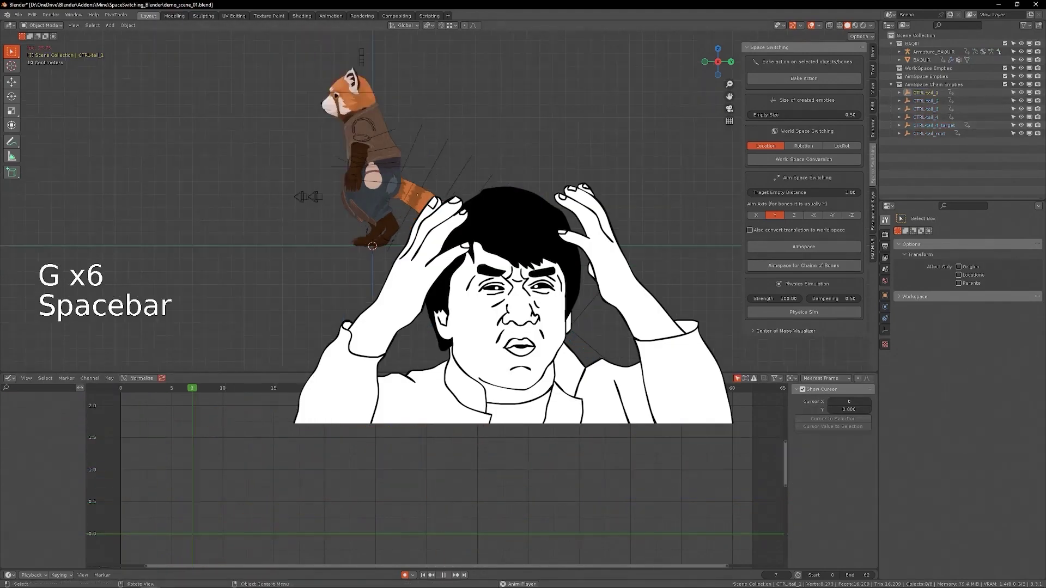
{"action": "key", "text": "["}
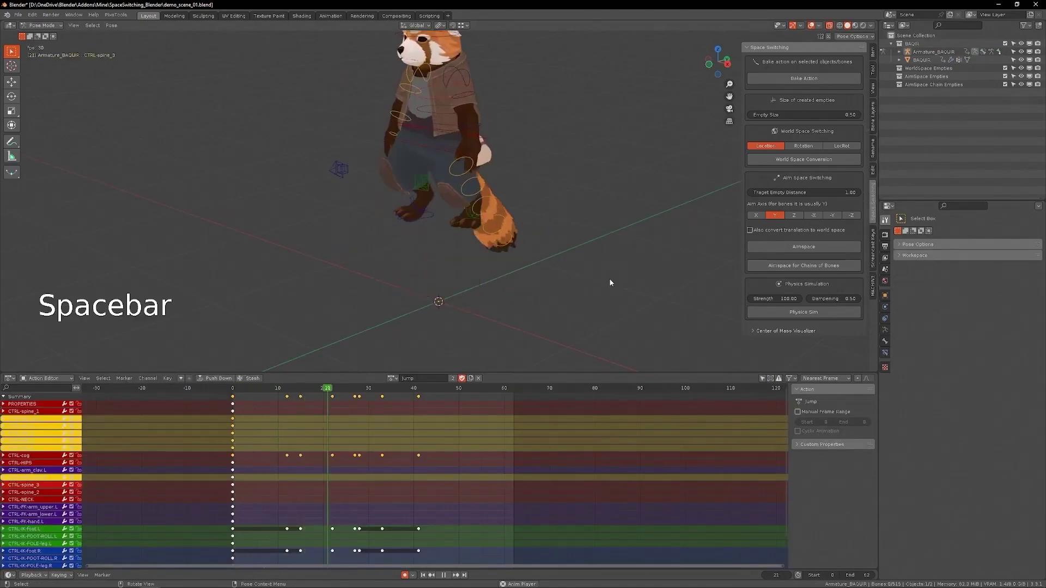
{"action": "key", "text": "space"}
{"action": "key", "text": "shift+Left"}
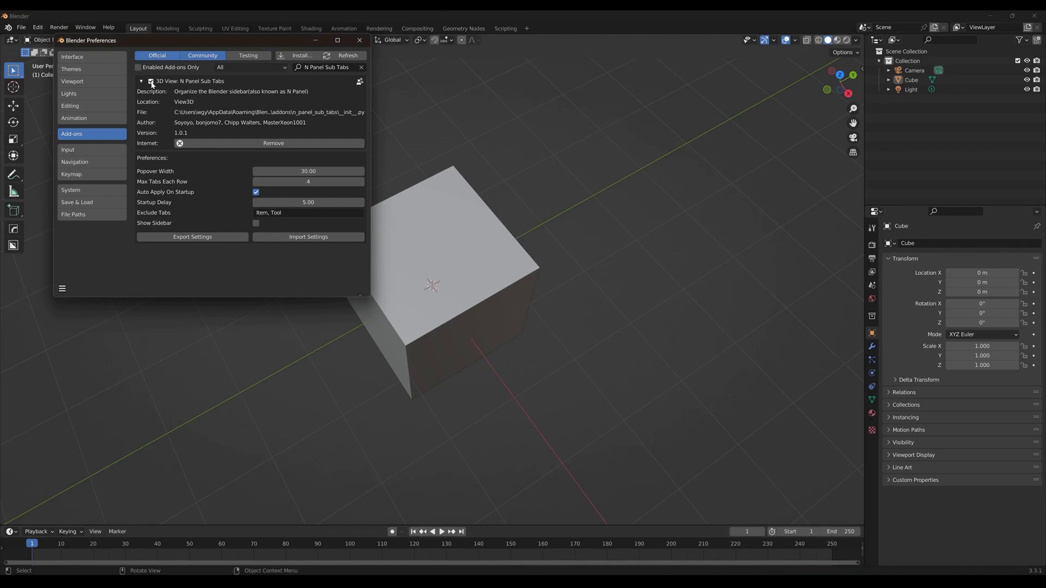
- Close the preferences and inspect the tabs assigned to the existing N Panel Sub Tabs categories
{"action": "left_click", "coordinate": [364, 42]}
{"action": "left_click", "coordinate": [181, 41]}
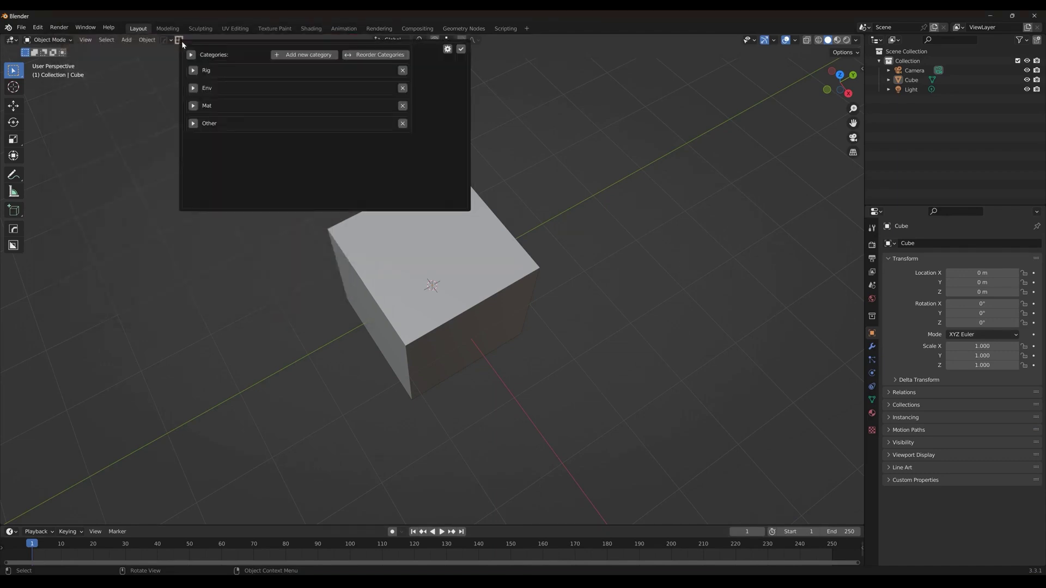
{"action": "left_click", "coordinate": [191, 54]}
{"action": "left_click", "coordinate": [191, 54]}
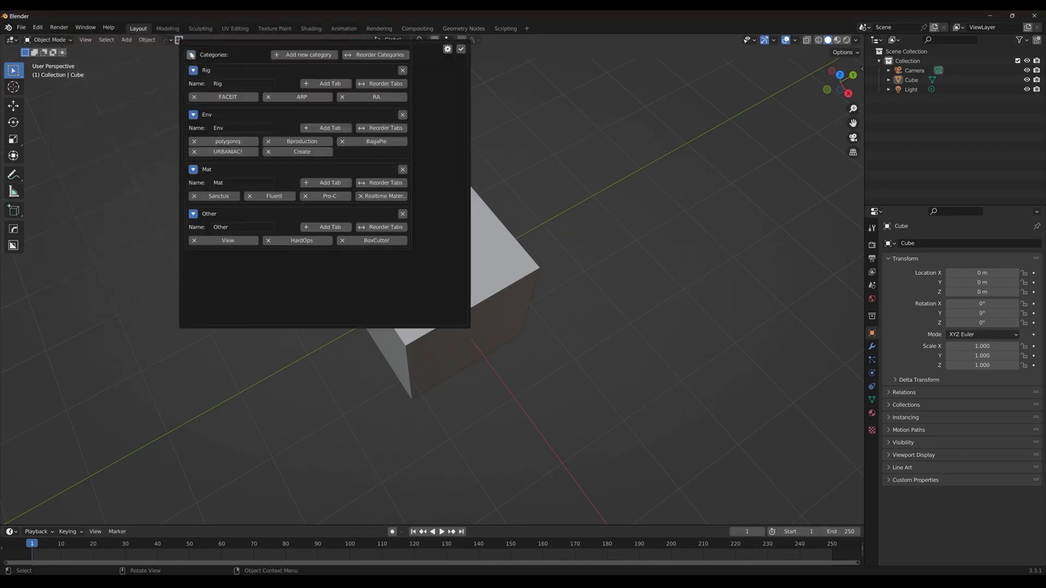
{"action": "left_click", "coordinate": [191, 54]}
{"action": "left_click", "coordinate": [193, 89]}
{"action": "left_click", "coordinate": [193, 88]}
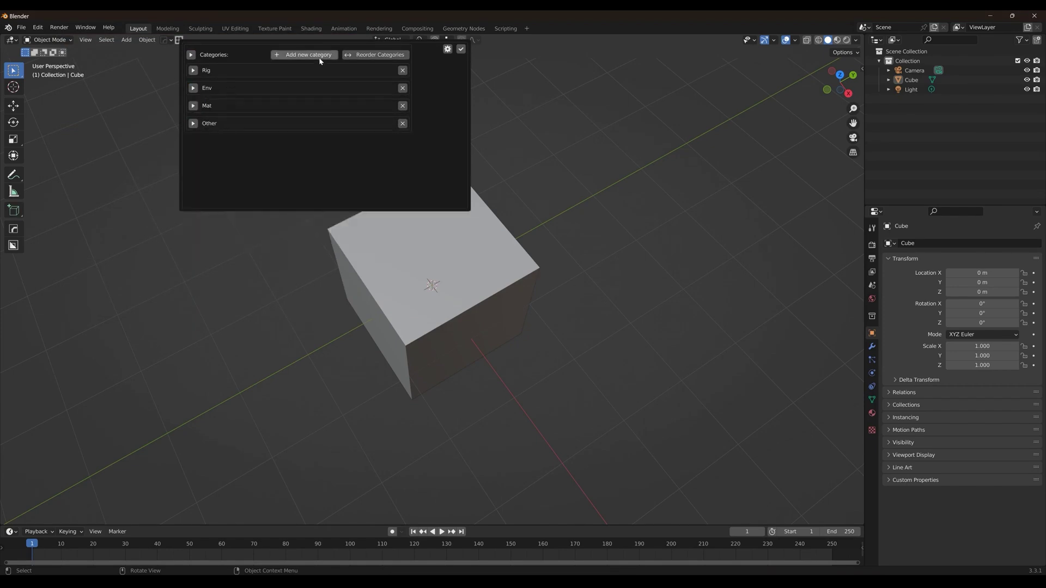
- Add a new sidebar category named Test
{"action": "left_click", "coordinate": [320, 55]}
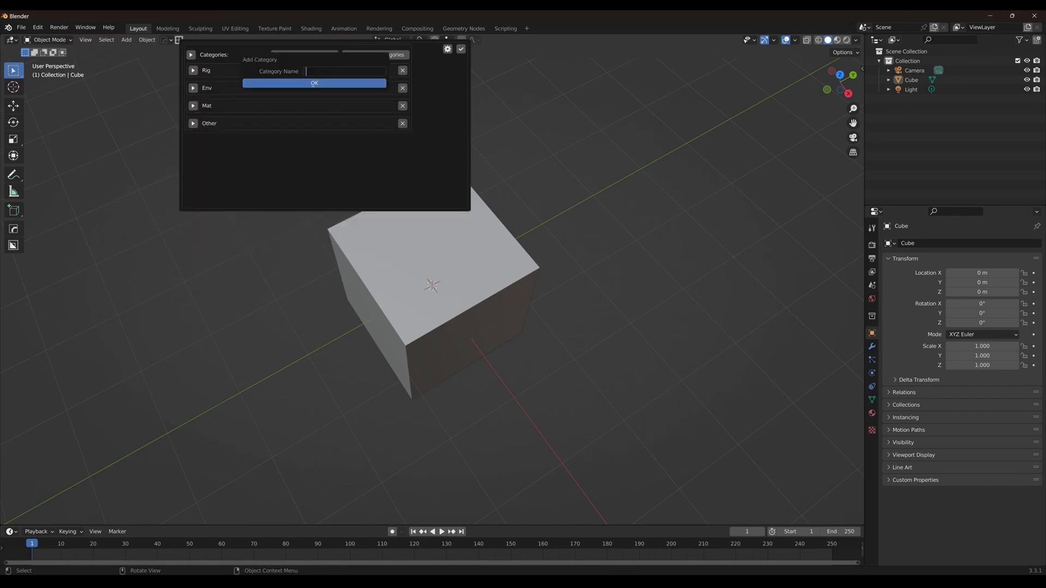
{"action": "type", "text": "Test"}
{"action": "key", "text": "Return"}
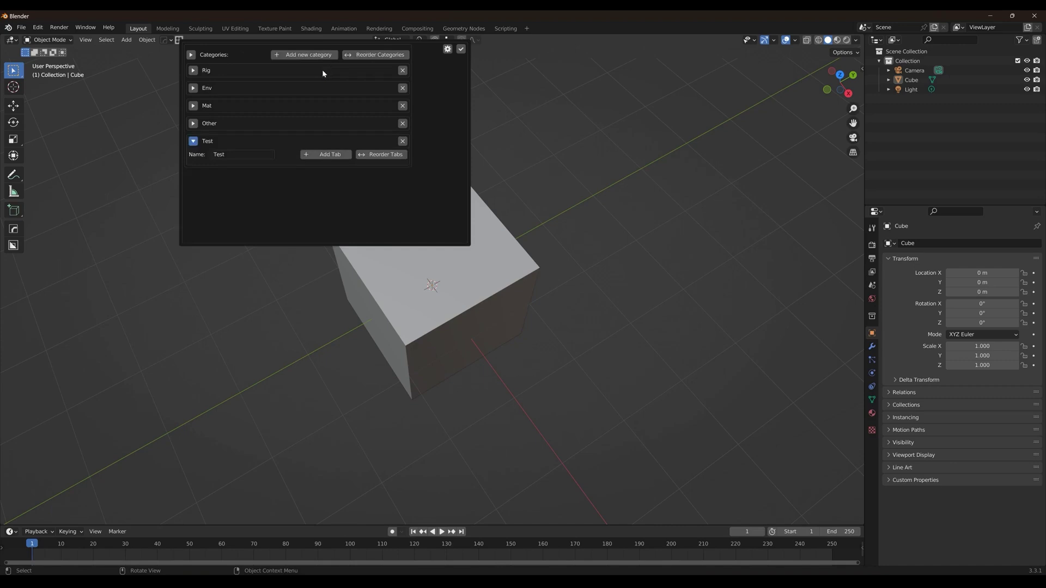
- Add the FACEIT, ARP, Realtime Mater... and Fluent tabs to the Test category
{"action": "left_click", "coordinate": [322, 154]}
{"action": "left_click", "coordinate": [334, 183]}
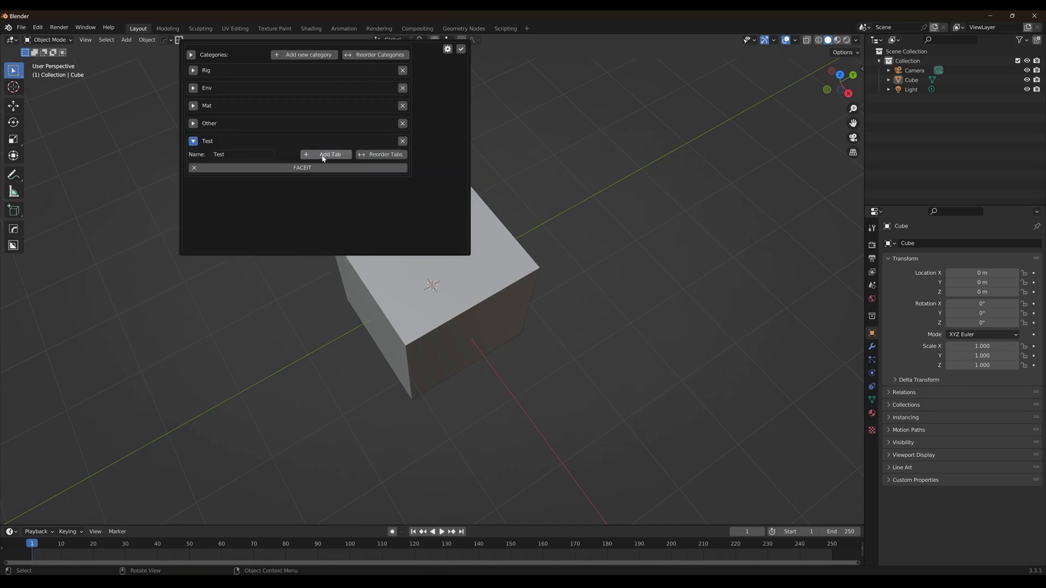
{"action": "left_click", "coordinate": [323, 157]}
{"action": "key", "text": "Return"}
{"action": "left_click", "coordinate": [323, 156]}
{"action": "key", "text": "Return"}
{"action": "left_click", "coordinate": [323, 156]}
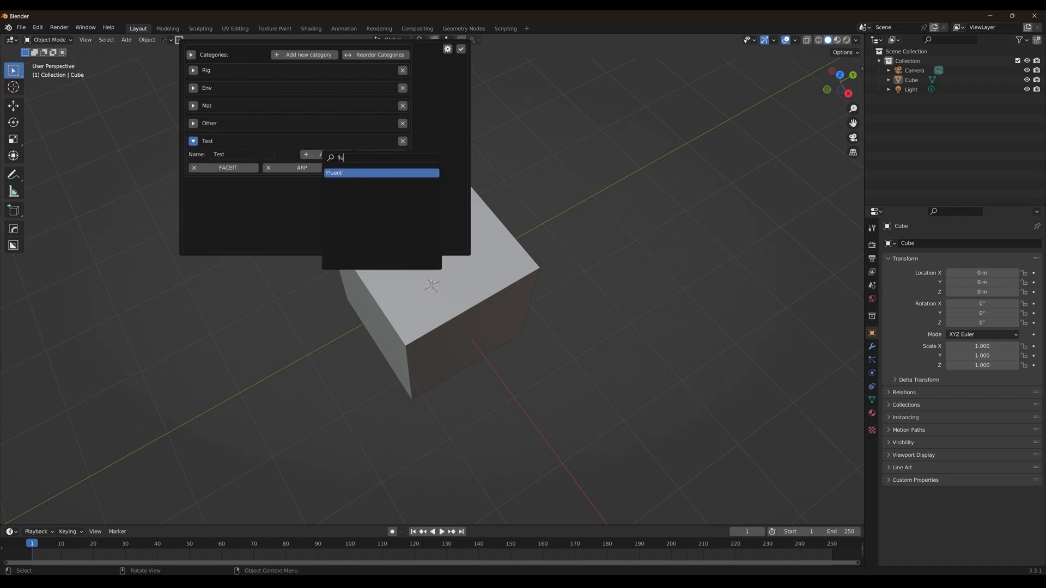
{"action": "key", "text": "Return"}
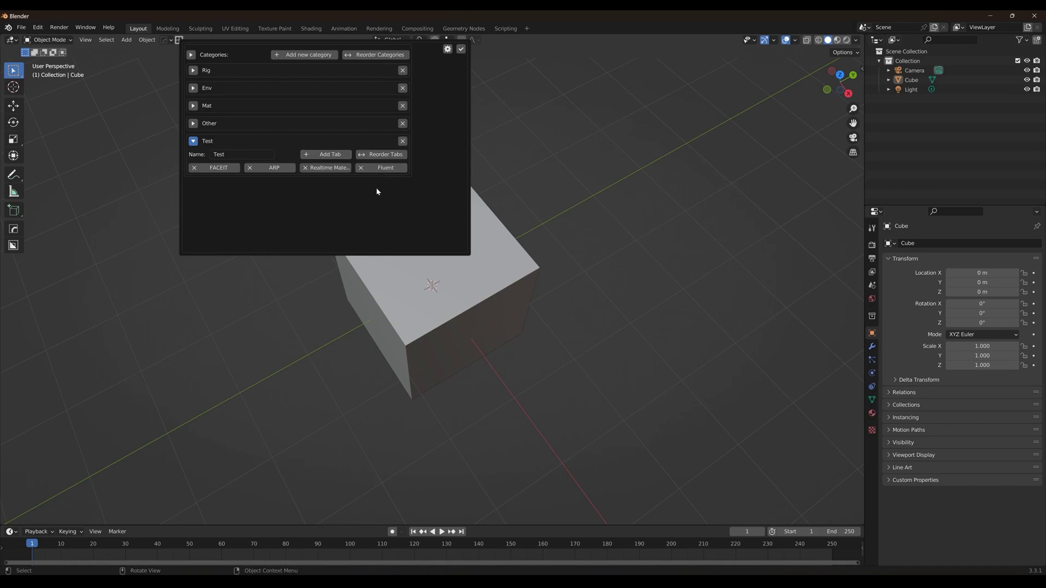
- Apply the category changes and show the 3D viewport's sidebar
{"action": "left_click", "coordinate": [460, 52]}
{"action": "left_click", "coordinate": [176, 42]}
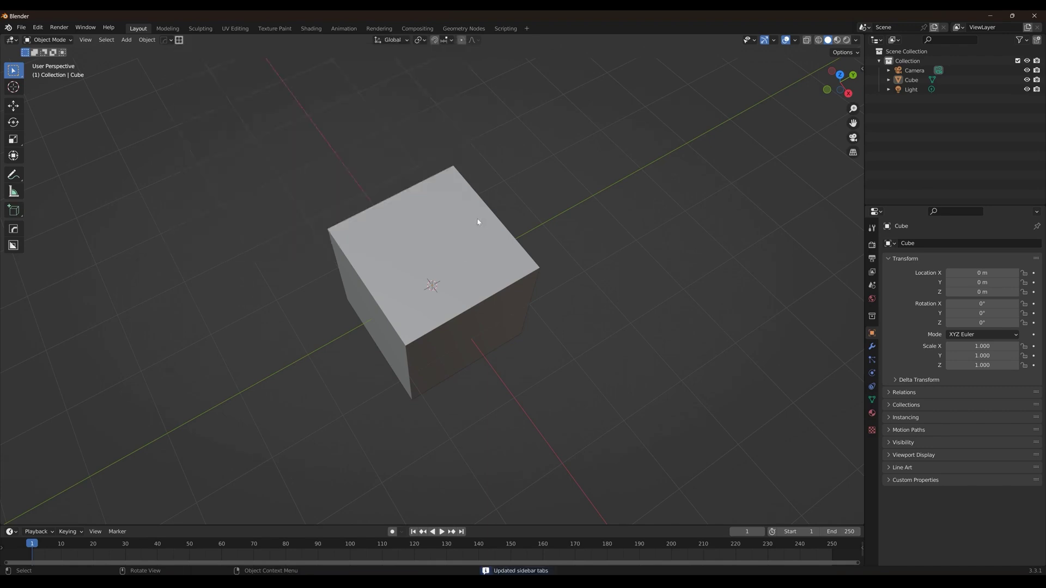
{"action": "key", "text": "n"}
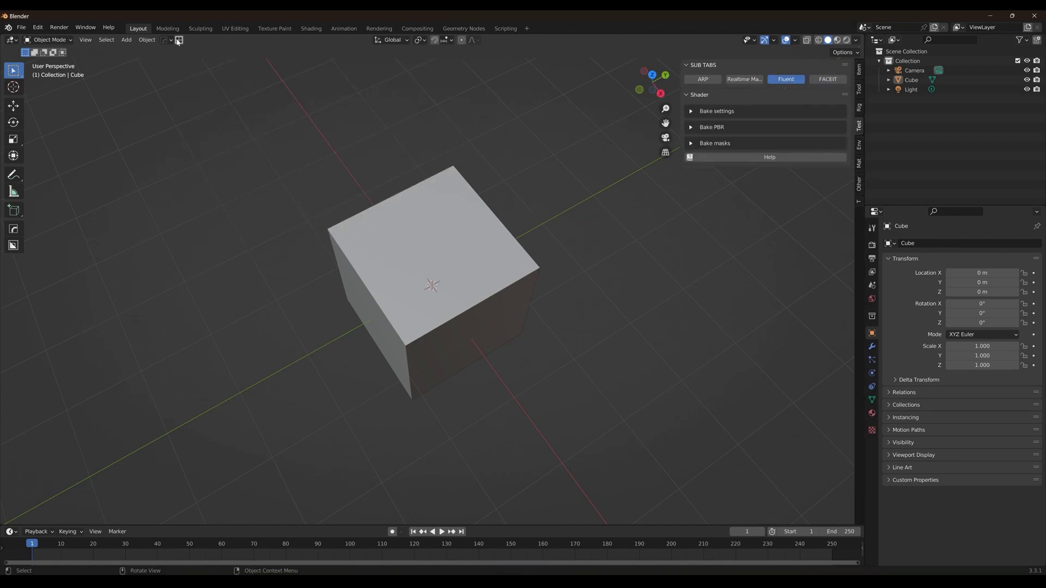
- Rename the Test category as Rena and apply the change to the sidebar
{"action": "left_click", "coordinate": [178, 40]}
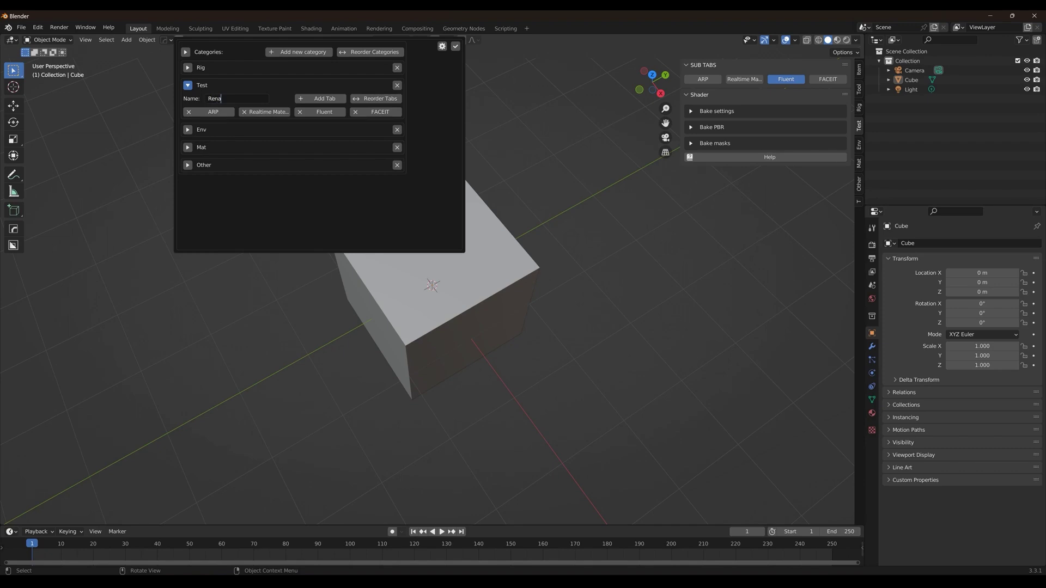
{"action": "left_click", "coordinate": [237, 98]}
{"action": "type", "text": "Rena"}
{"action": "key", "text": "Return"}
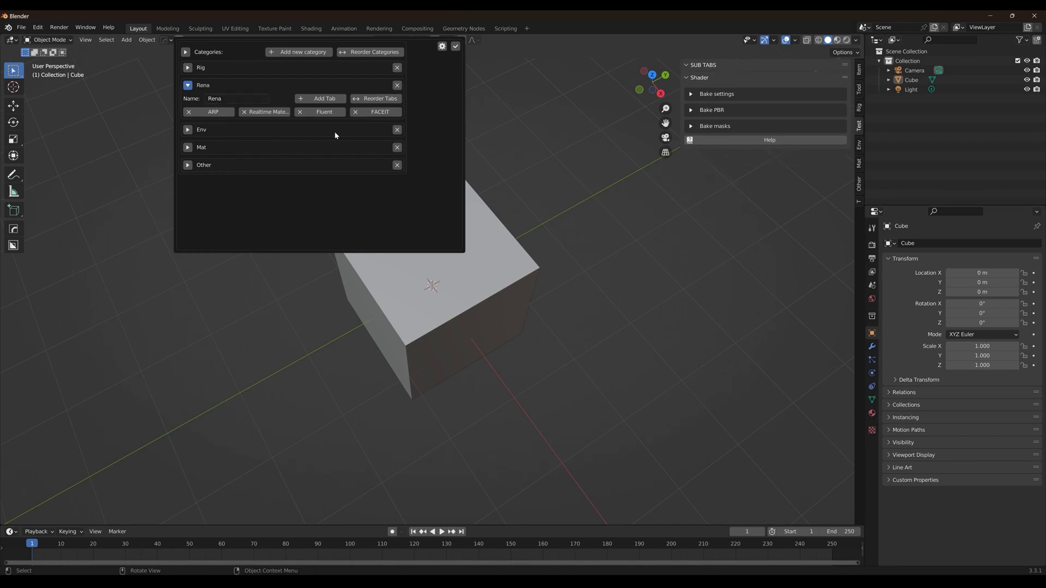
{"action": "left_click", "coordinate": [455, 48]}
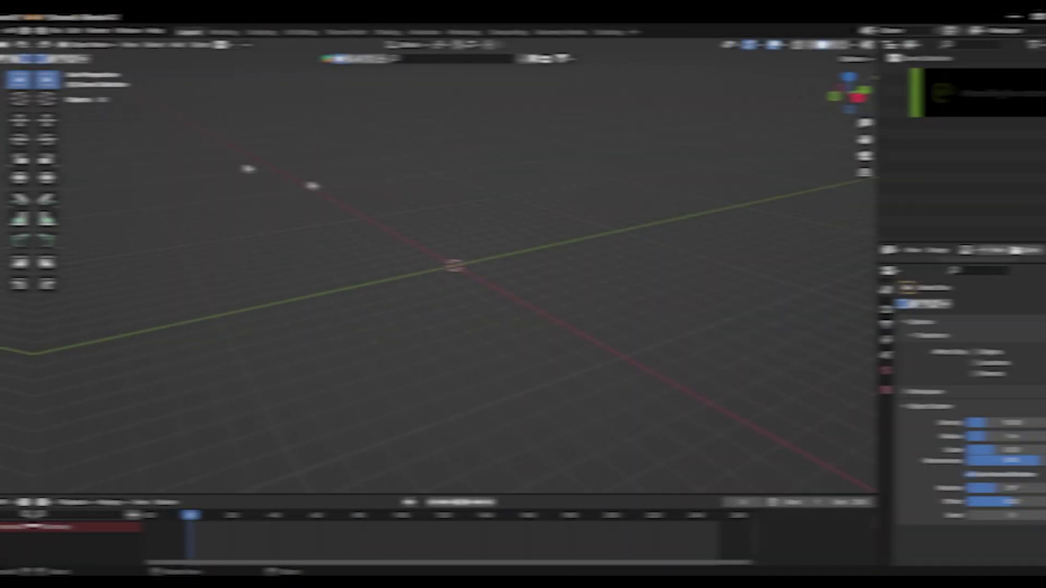
- Install the N Panel Sub Tabs add-on from n_panel_sub_tabs_1.0.2.zip, enable it and close the preferences
{"action": "left_click", "coordinate": [44, 33]}
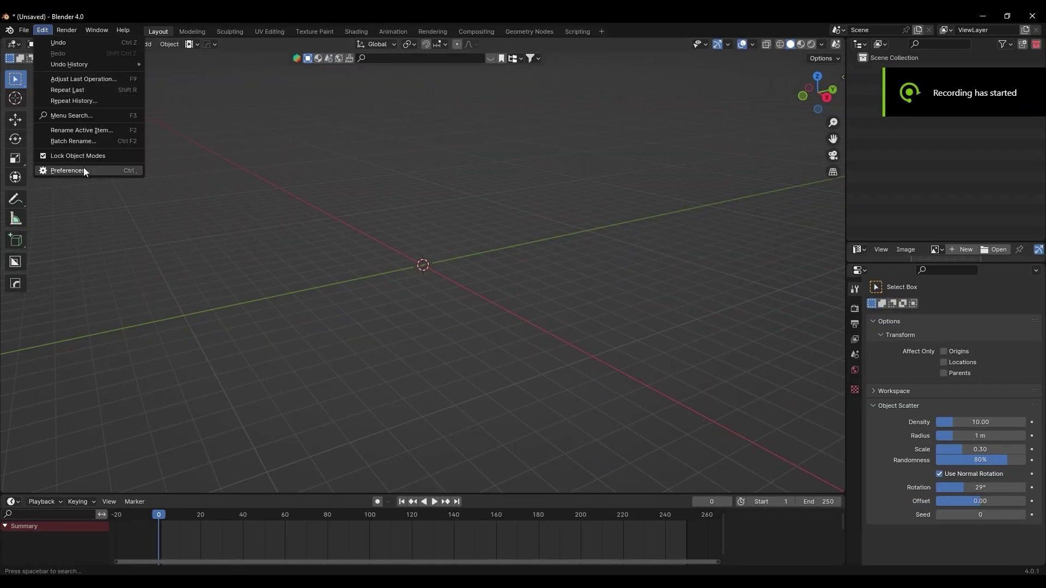
{"action": "left_click", "coordinate": [83, 168]}
{"action": "left_click", "coordinate": [286, 38]}
{"action": "left_click", "coordinate": [171, 70]}
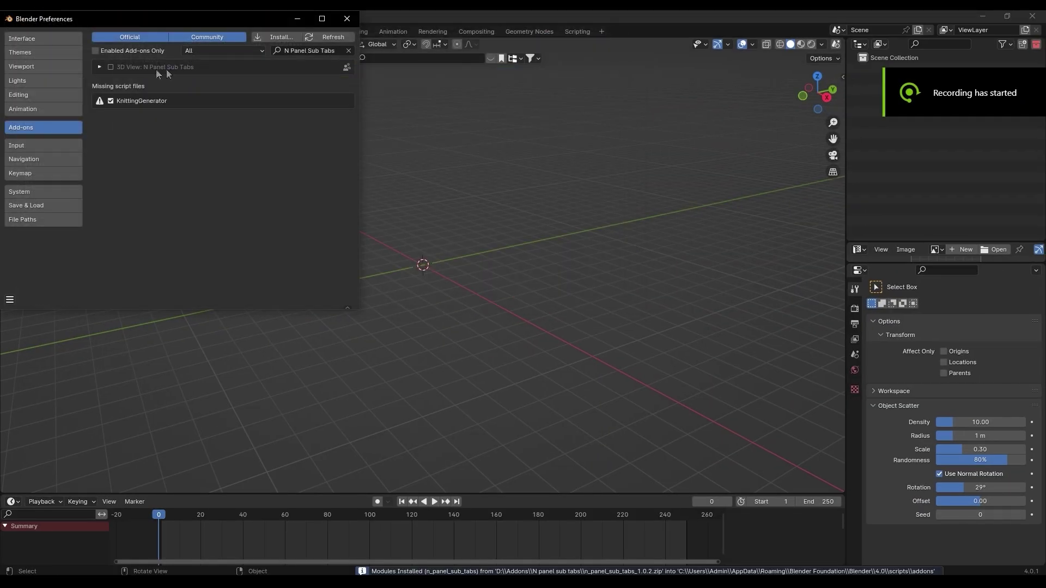
{"action": "left_click", "coordinate": [109, 68]}
{"action": "left_click", "coordinate": [348, 19]}
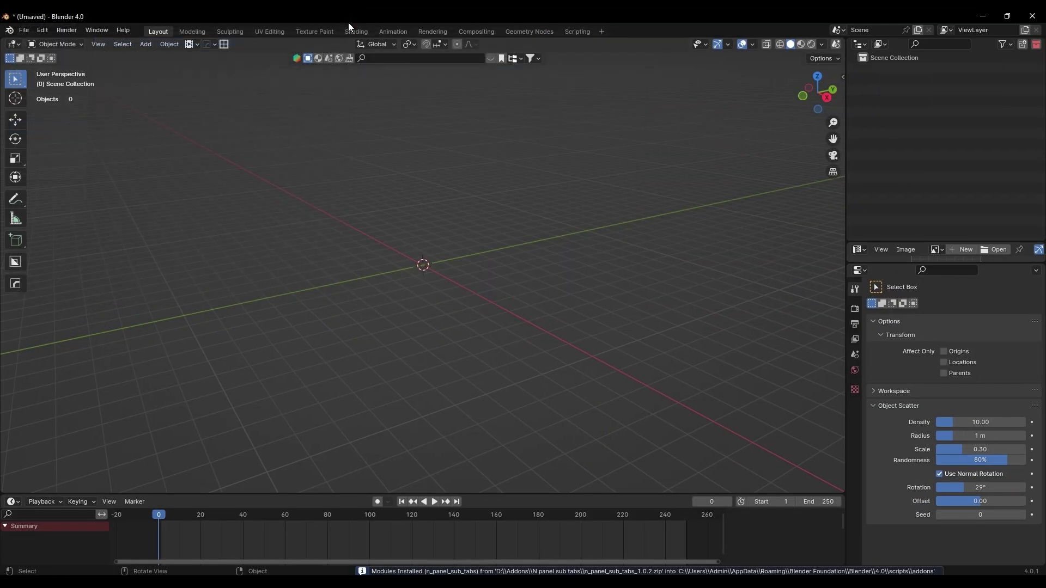
- Show the viewport's sidebar and add a sub-tab category named environment
{"action": "left_click", "coordinate": [226, 47]}
{"action": "key", "text": "n"}
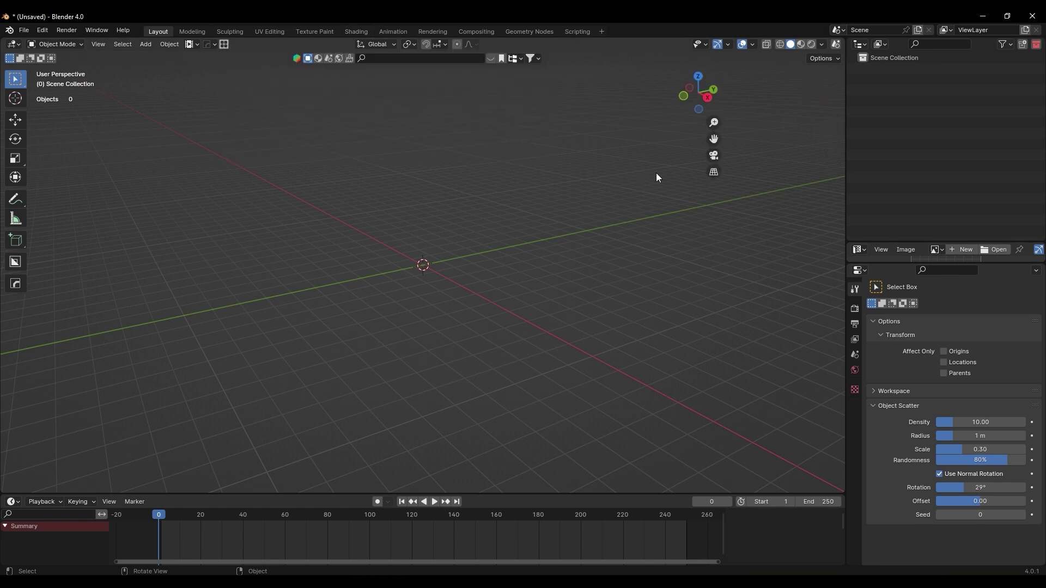
{"action": "scroll", "coordinate": [838, 134], "scroll_direction": "down", "scroll_amount": 10}
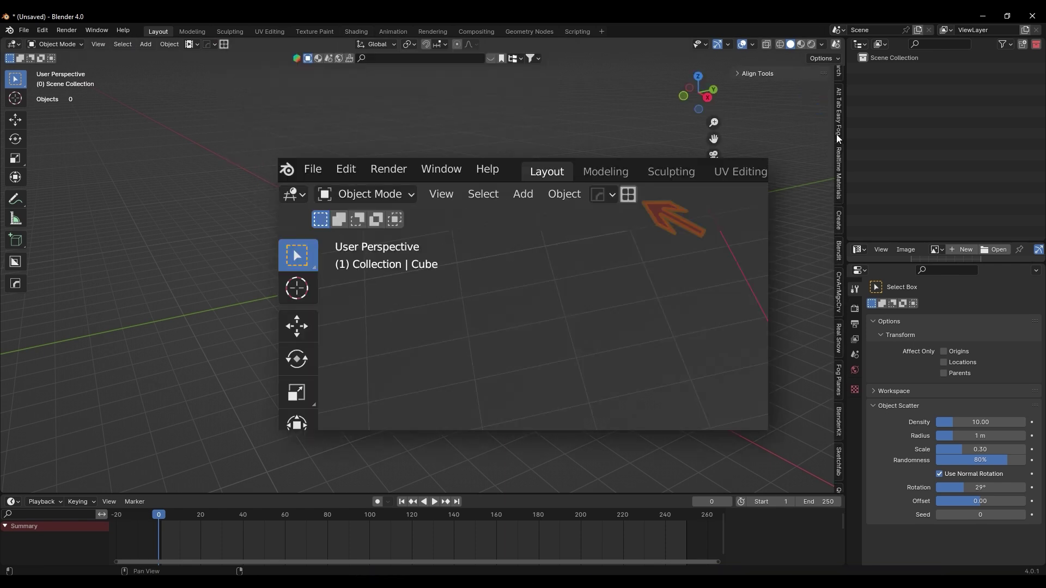
{"action": "left_click", "coordinate": [225, 45]}
{"action": "left_click", "coordinate": [362, 60]}
{"action": "type", "text": "environment"}
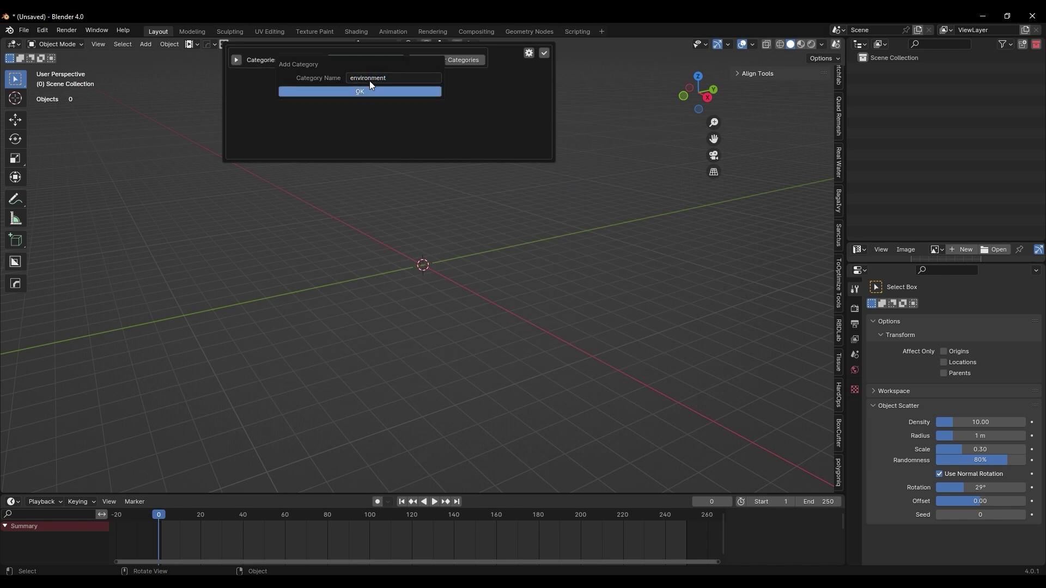
{"action": "key", "text": "Return"}
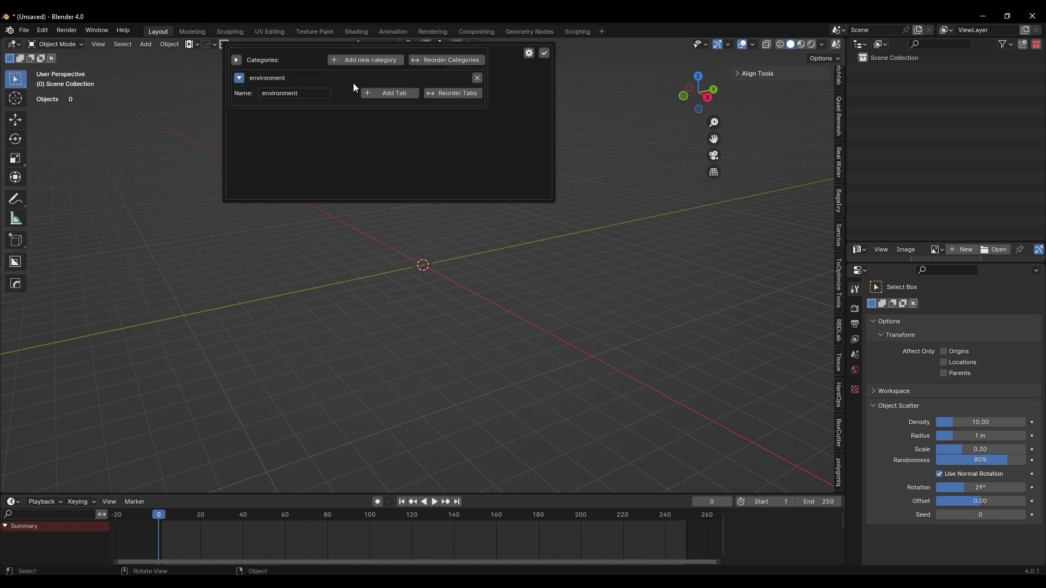
- Add two more categories named library and simulations
{"action": "left_click", "coordinate": [341, 60]}
{"action": "left_click", "coordinate": [346, 81]}
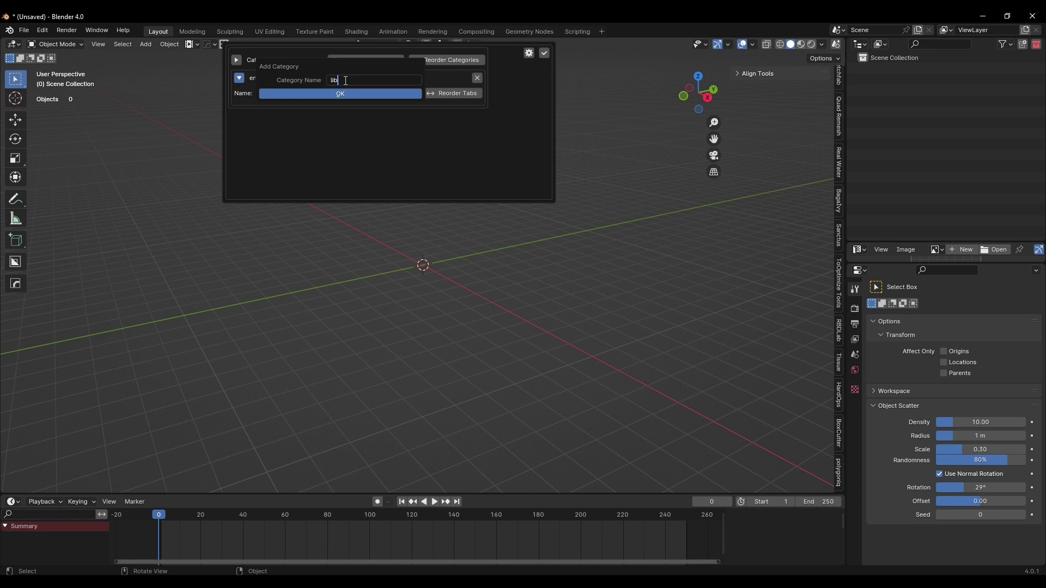
{"action": "left_click", "coordinate": [341, 92]}
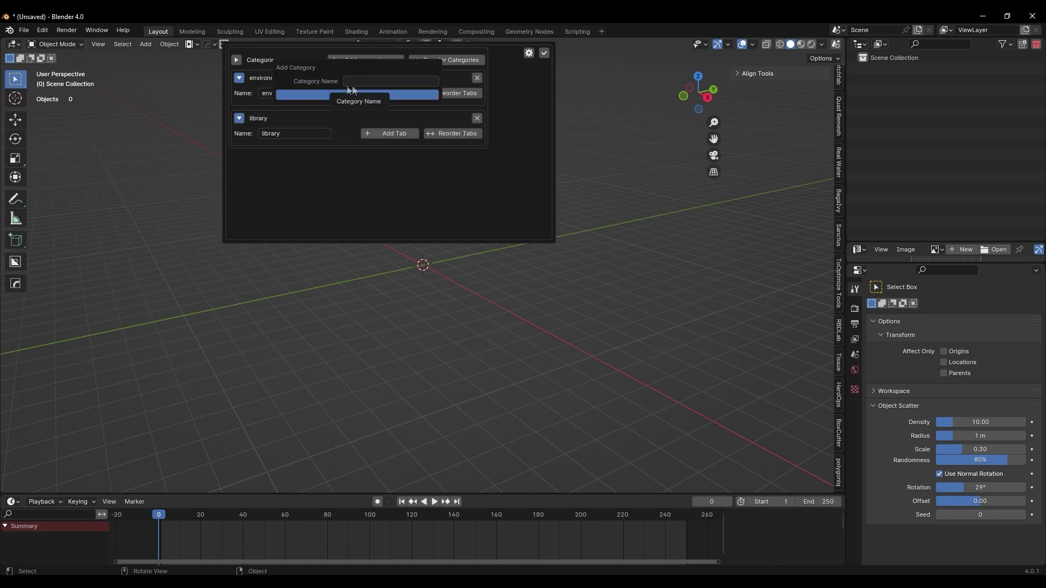
{"action": "left_click", "coordinate": [358, 82]}
{"action": "type", "text": "si"}
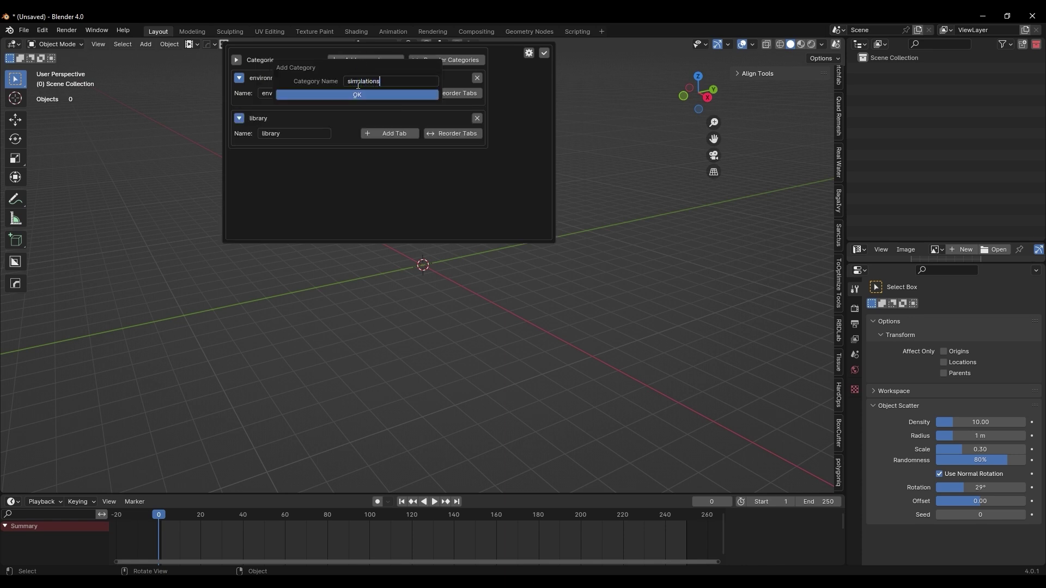
{"action": "type", "text": "mulations"}
{"action": "left_click", "coordinate": [357, 94]}
- Add the The Particle Library, Real Cloud and Atmosphere tabs to the environment category
{"action": "left_click", "coordinate": [398, 93]}
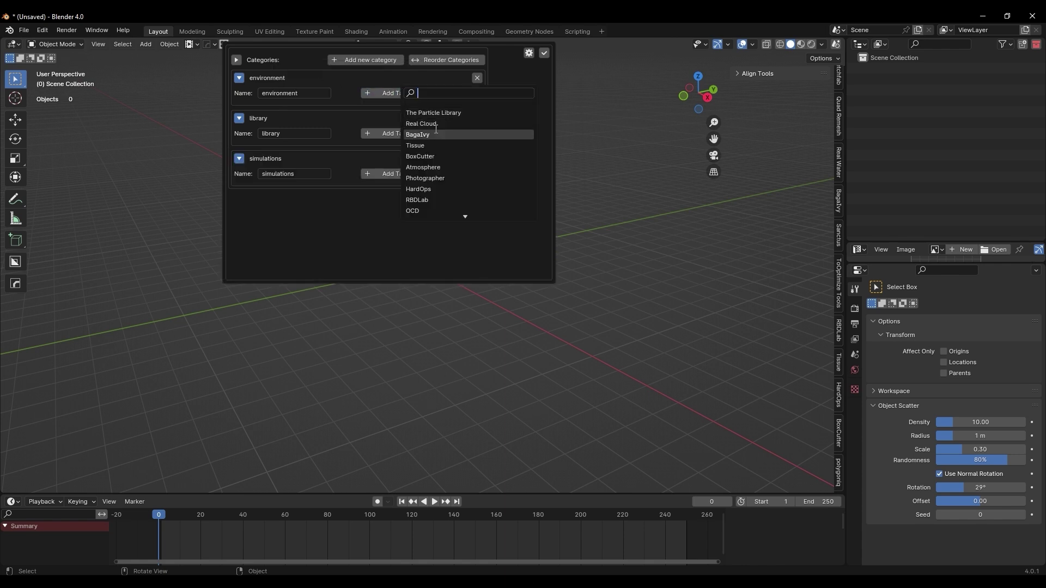
{"action": "left_click", "coordinate": [432, 114]}
{"action": "left_click", "coordinate": [383, 94]}
{"action": "left_click", "coordinate": [407, 124]}
{"action": "left_click", "coordinate": [381, 94]}
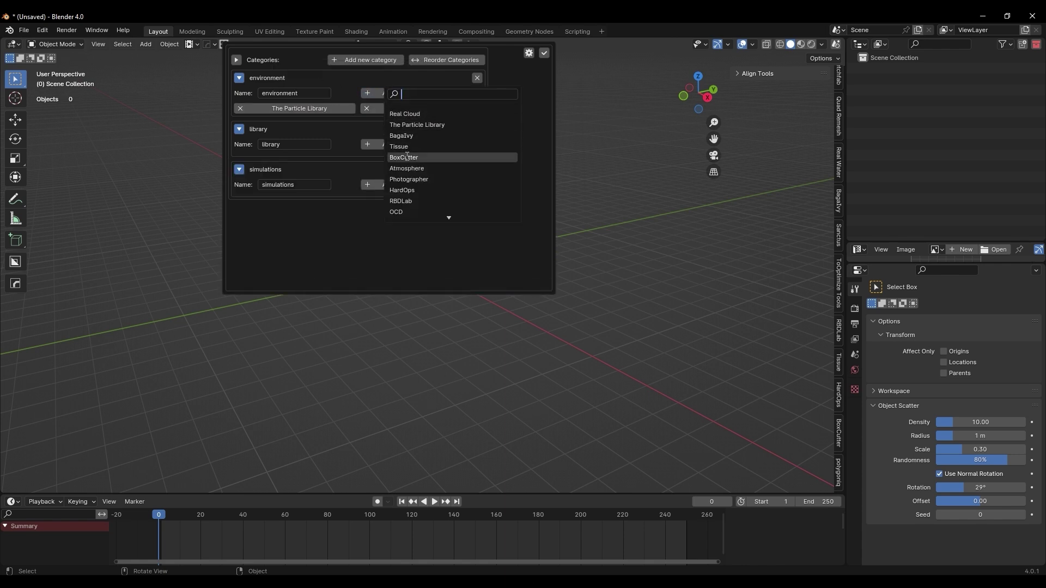
{"action": "scroll", "coordinate": [408, 168], "scroll_direction": "down", "scroll_amount": 6}
{"action": "left_click", "coordinate": [406, 158]}
- Add the Real Snow and Fog Planes tabs to the environment category
{"action": "left_click", "coordinate": [393, 93]}
{"action": "scroll", "coordinate": [421, 186], "scroll_direction": "down", "scroll_amount": 5}
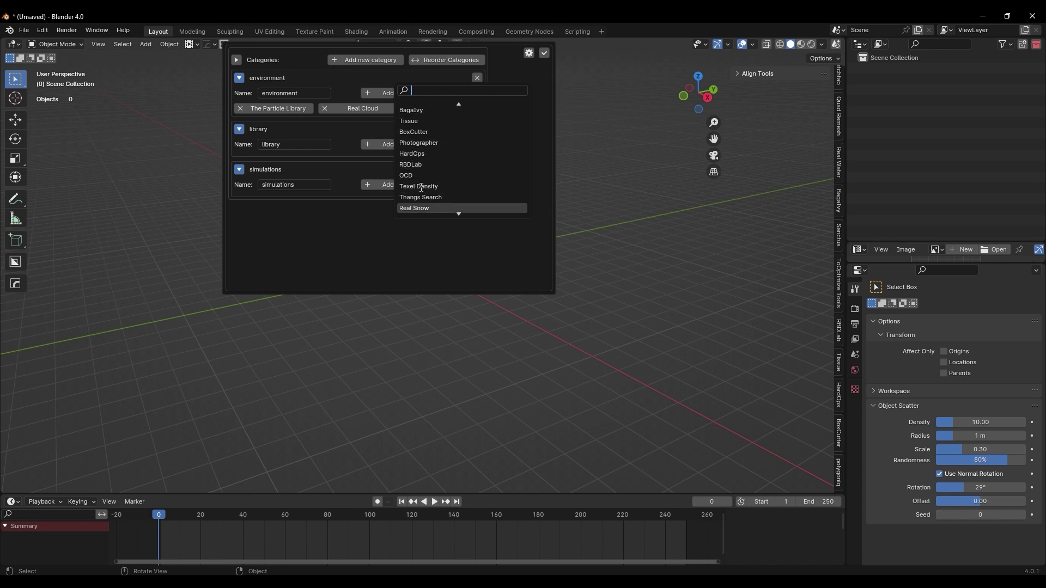
{"action": "scroll", "coordinate": [421, 187], "scroll_direction": "down", "scroll_amount": 4}
{"action": "left_click", "coordinate": [418, 165]}
{"action": "left_click", "coordinate": [385, 95]}
{"action": "scroll", "coordinate": [414, 198], "scroll_direction": "down", "scroll_amount": 3}
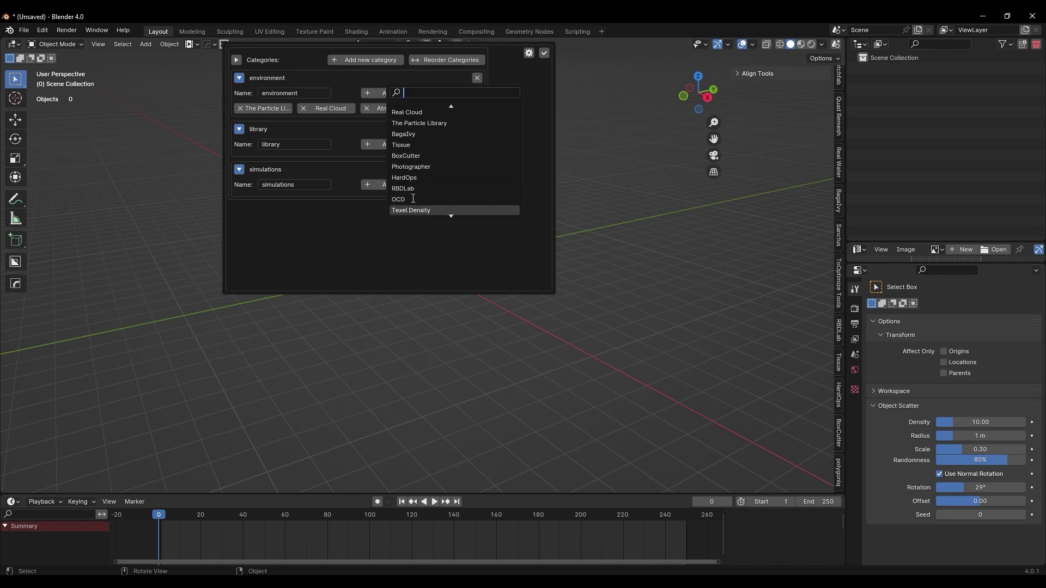
{"action": "scroll", "coordinate": [413, 199], "scroll_direction": "down", "scroll_amount": 5}
{"action": "left_click", "coordinate": [415, 210]}
- Add the Alt Tab Easy F... and Sanctus tabs to the environment category
{"action": "left_click", "coordinate": [384, 95]}
{"action": "scroll", "coordinate": [436, 201], "scroll_direction": "down", "scroll_amount": 15}
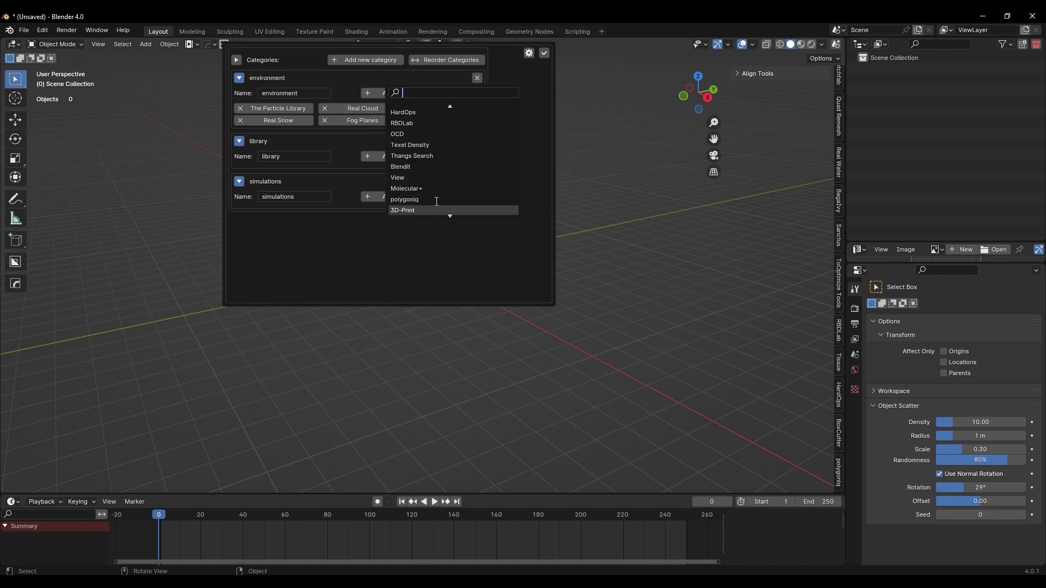
{"action": "scroll", "coordinate": [436, 201], "scroll_direction": "down", "scroll_amount": 5}
{"action": "left_click", "coordinate": [414, 210]}
{"action": "left_click", "coordinate": [384, 94]}
{"action": "scroll", "coordinate": [414, 192], "scroll_direction": "down", "scroll_amount": 8}
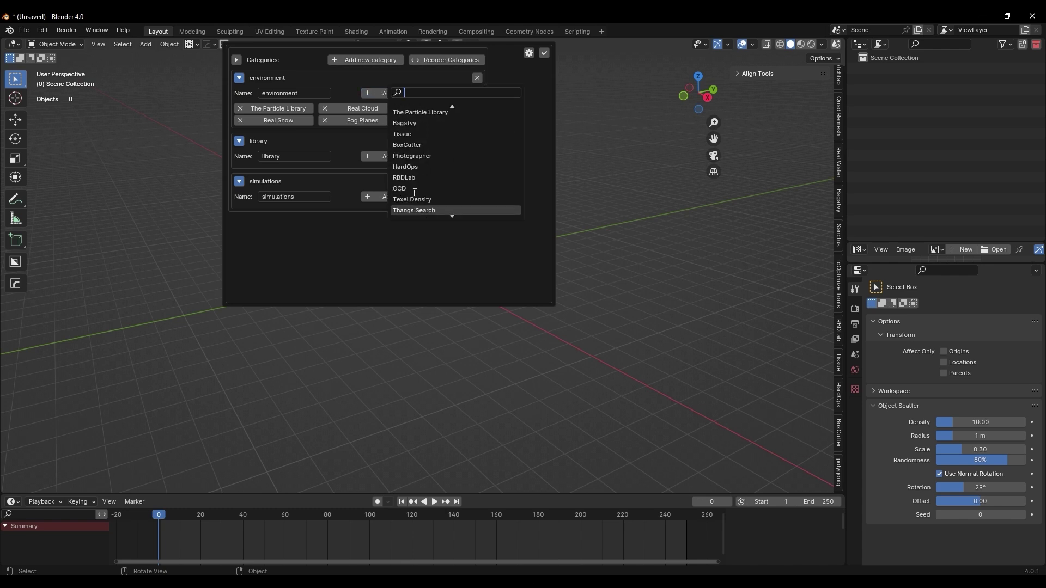
{"action": "scroll", "coordinate": [415, 192], "scroll_direction": "down", "scroll_amount": 10}
{"action": "left_click", "coordinate": [414, 178]}
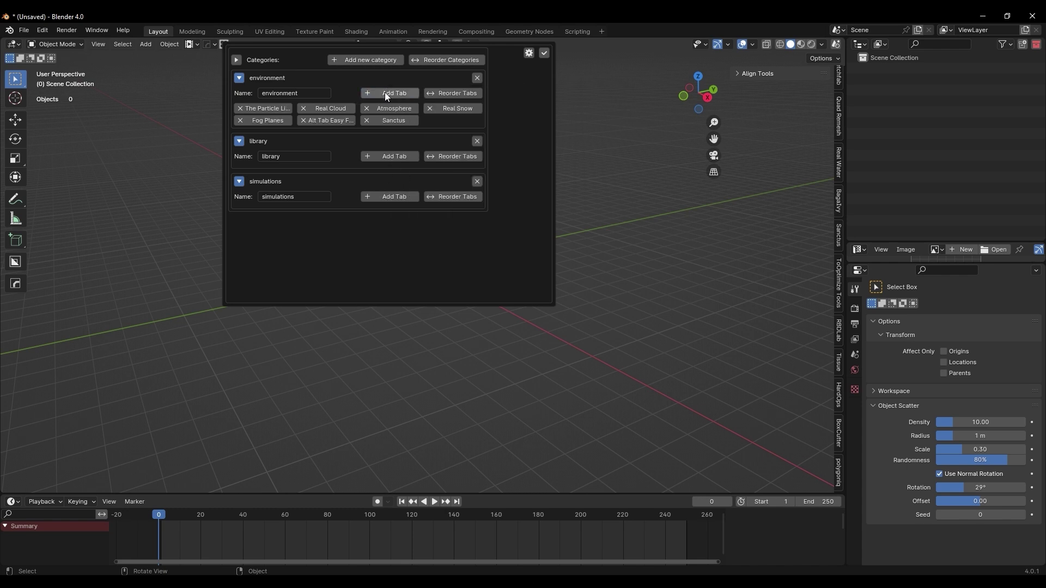
- Add the Thangs Search and 3D-Print tabs to the environment category
{"action": "left_click", "coordinate": [384, 93]}
{"action": "scroll", "coordinate": [415, 188], "scroll_direction": "down", "scroll_amount": 10}
{"action": "left_click", "coordinate": [415, 188]}
{"action": "left_click", "coordinate": [383, 93]}
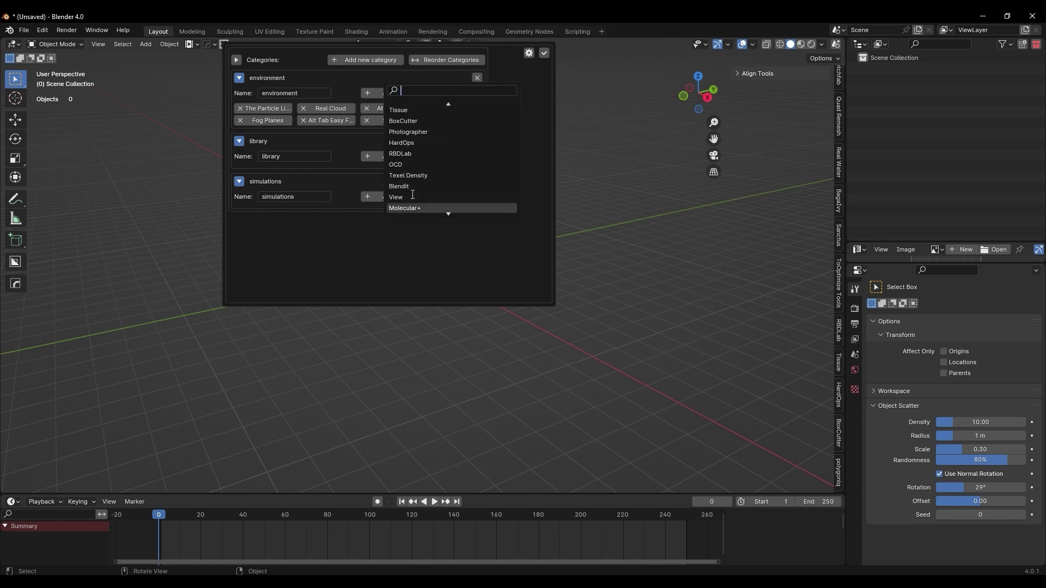
{"action": "left_click", "coordinate": [411, 207]}
- Add the Thangs Search, Sanctus and Sketchfab tabs to the library category
{"action": "left_click", "coordinate": [383, 171]}
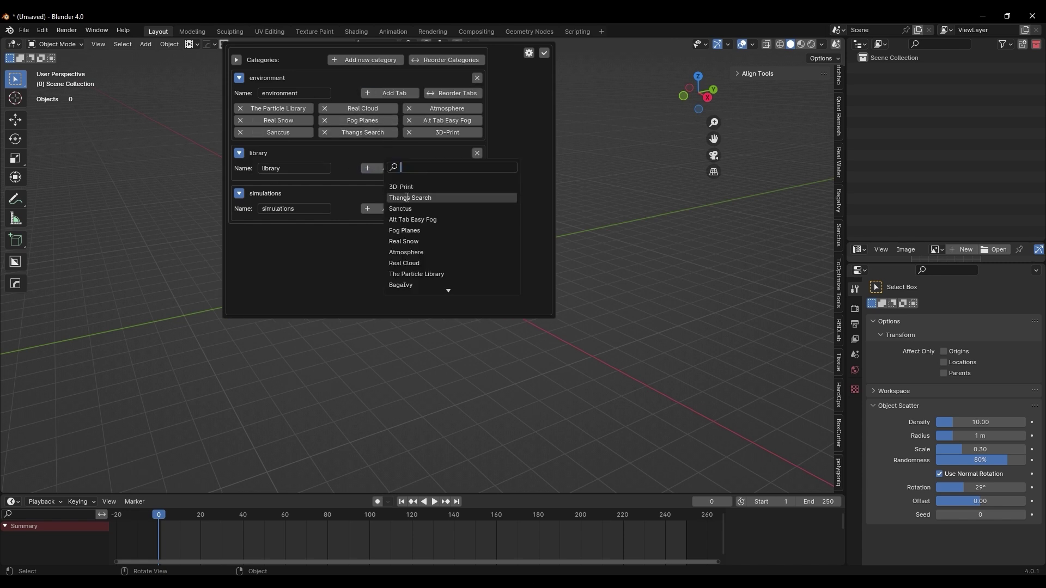
{"action": "left_click", "coordinate": [414, 199]}
{"action": "left_click", "coordinate": [384, 169]}
{"action": "left_click", "coordinate": [403, 204]}
{"action": "left_click", "coordinate": [384, 169]}
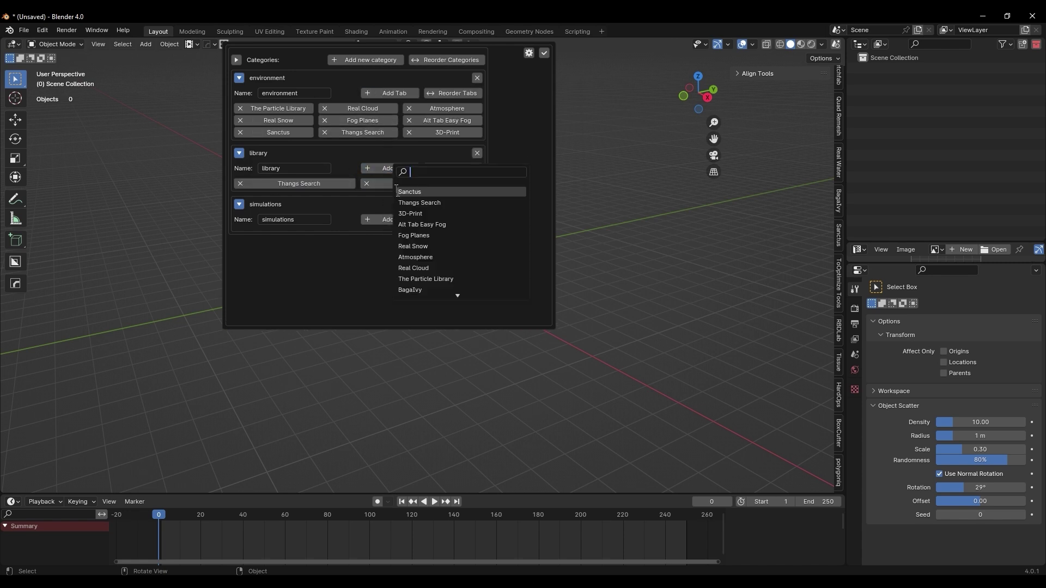
{"action": "scroll", "coordinate": [414, 237], "scroll_direction": "down", "scroll_amount": 4}
{"action": "left_click", "coordinate": [415, 243]}
- Add the BagaIvy and Zen UV Checker tabs to the library category
{"action": "left_click", "coordinate": [393, 169]}
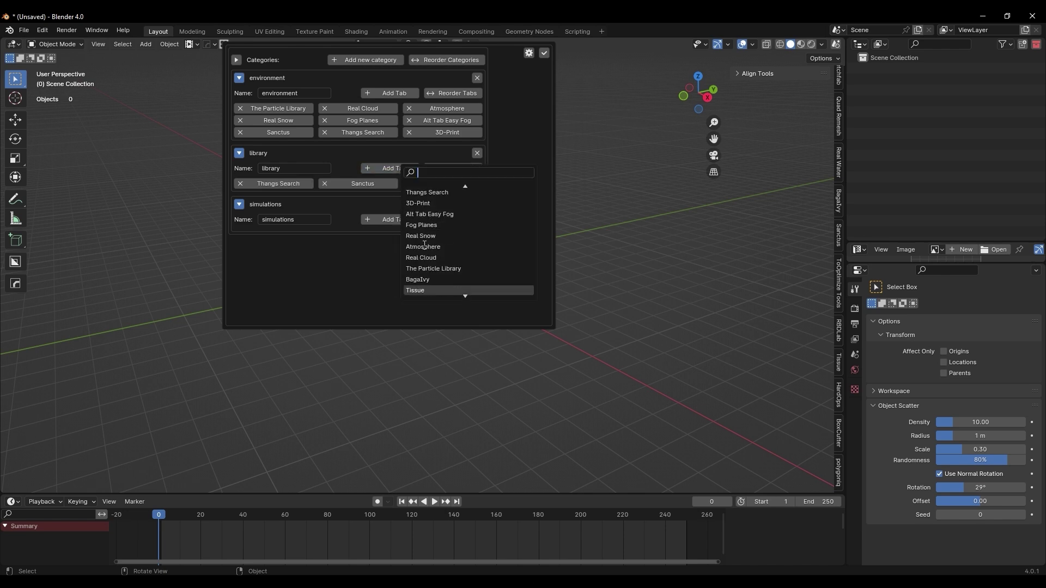
{"action": "left_click", "coordinate": [431, 273]}
{"action": "left_click", "coordinate": [394, 168]}
{"action": "scroll", "coordinate": [427, 259], "scroll_direction": "down", "scroll_amount": 20}
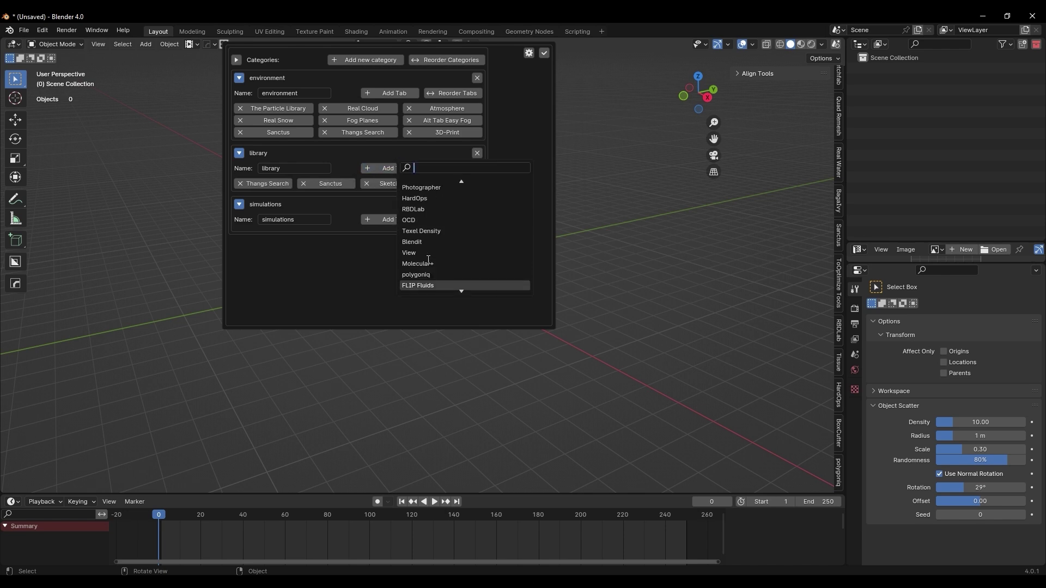
{"action": "left_click", "coordinate": [425, 288]}
- Add the HardOps and FLIP Fluids tabs to the library category
{"action": "left_click", "coordinate": [388, 169]}
{"action": "scroll", "coordinate": [419, 240], "scroll_direction": "down", "scroll_amount": 15}
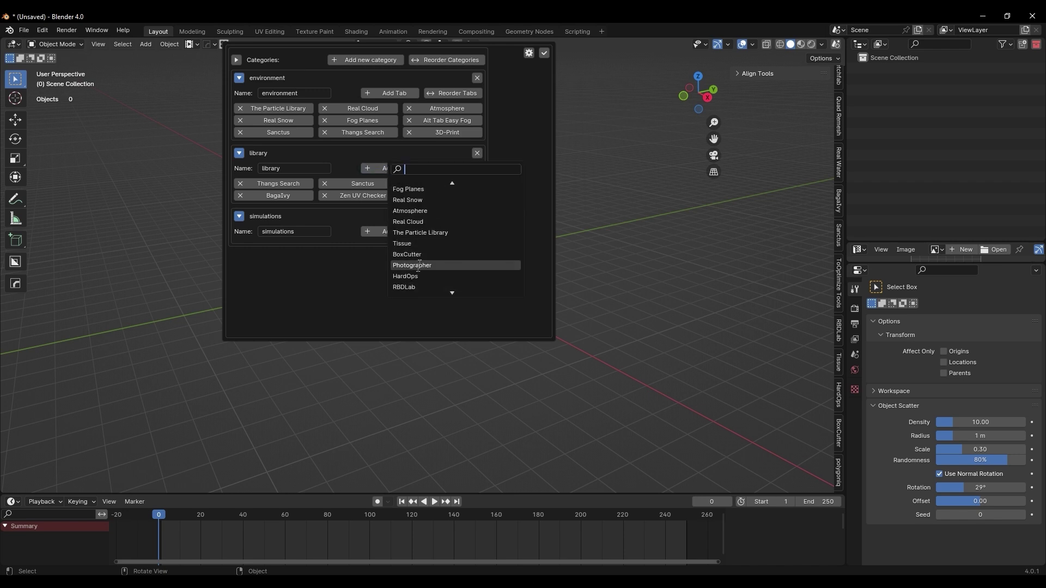
{"action": "left_click", "coordinate": [417, 274]}
{"action": "left_click", "coordinate": [393, 168]}
{"action": "scroll", "coordinate": [418, 258], "scroll_direction": "down", "scroll_amount": 20}
{"action": "left_click", "coordinate": [416, 242]}
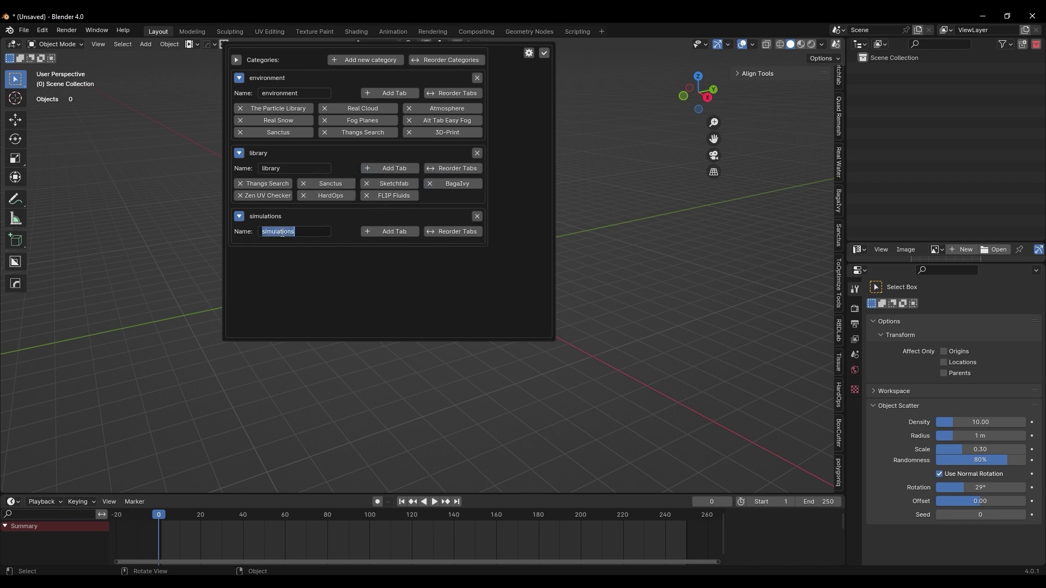
- Add the FLIP Fluids and MACHIN3 tabs to the simulations category
{"action": "left_click", "coordinate": [369, 232]}
{"action": "left_click", "coordinate": [390, 248]}
{"action": "left_click", "coordinate": [382, 231]}
{"action": "scroll", "coordinate": [414, 295], "scroll_direction": "down", "scroll_amount": 6}
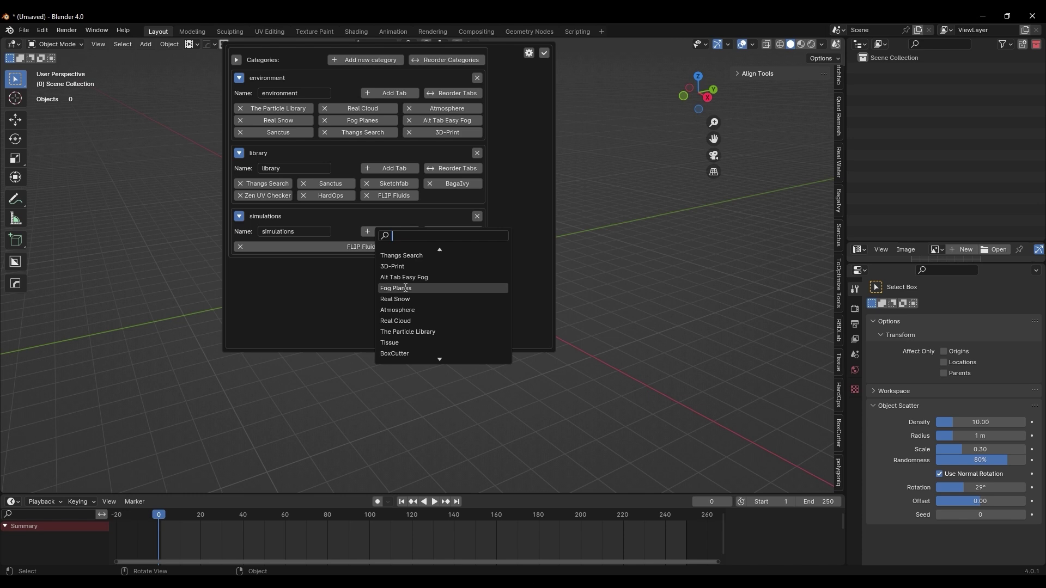
{"action": "scroll", "coordinate": [397, 318], "scroll_direction": "down", "scroll_amount": 16}
{"action": "left_click", "coordinate": [402, 332]}
- Add the Texel Density and OCD tabs to the simulations category and apply the sub tab setup
{"action": "left_click", "coordinate": [401, 230]}
{"action": "scroll", "coordinate": [418, 300], "scroll_direction": "down", "scroll_amount": 20}
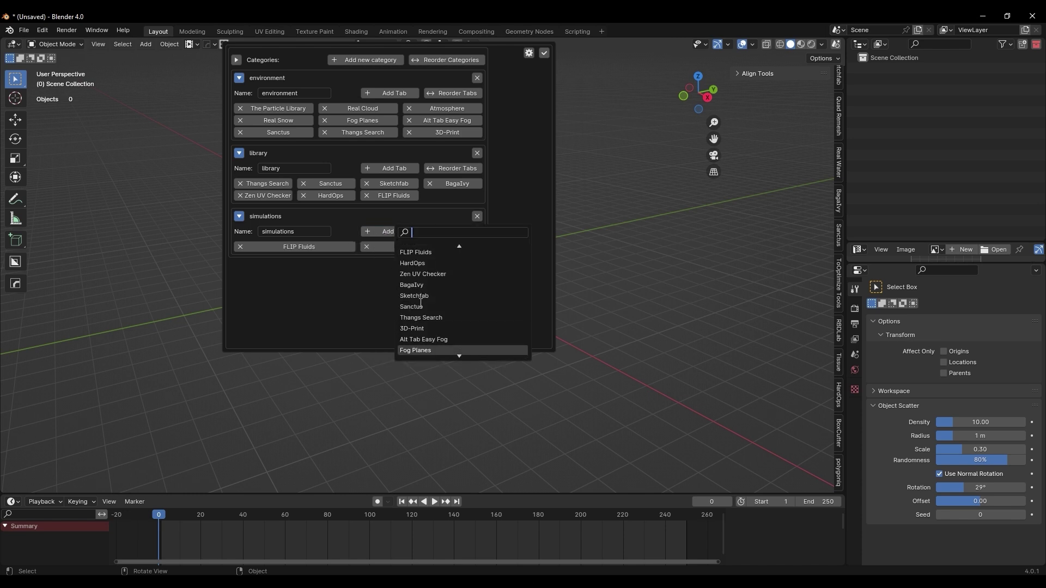
{"action": "left_click", "coordinate": [419, 297]}
{"action": "left_click", "coordinate": [412, 232]}
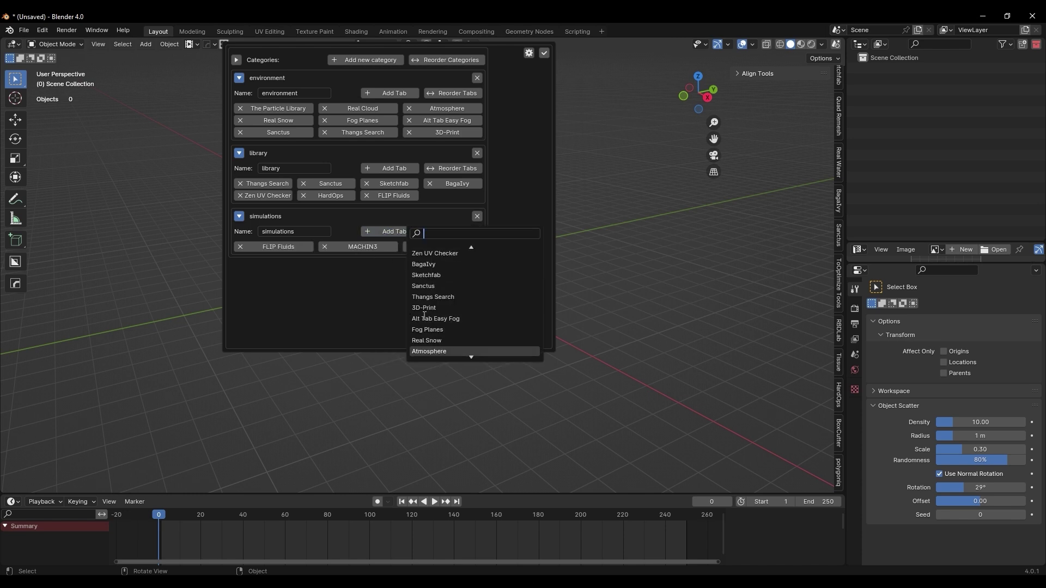
{"action": "scroll", "coordinate": [425, 327], "scroll_direction": "down", "scroll_amount": 5}
{"action": "left_click", "coordinate": [543, 53]}
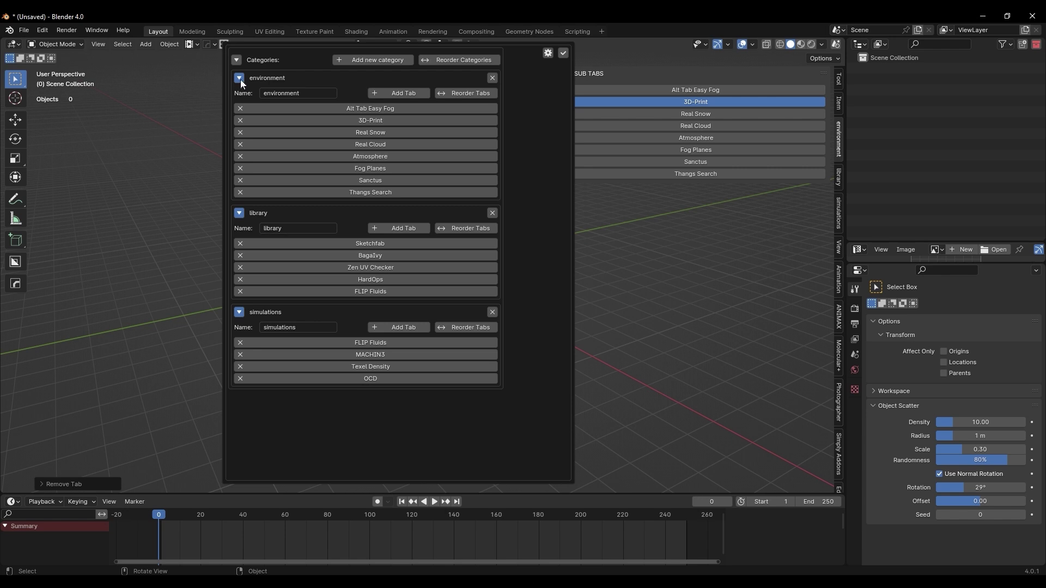
- Collapse all three categories and reorder them so that simulations comes first, above environment and library
{"action": "left_click", "coordinate": [241, 80]}
{"action": "left_click", "coordinate": [239, 98]}
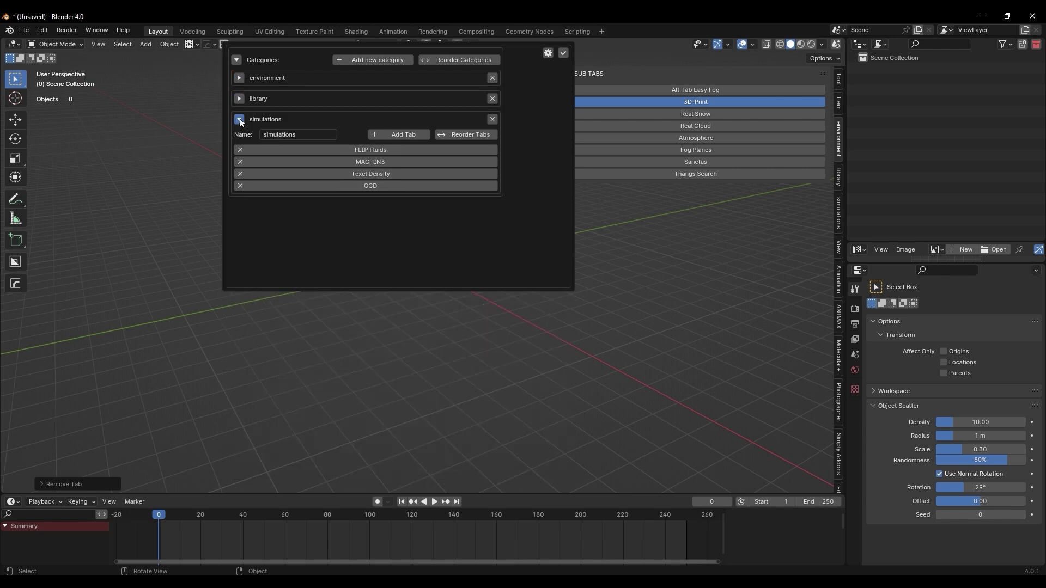
{"action": "left_click", "coordinate": [239, 119]}
{"action": "left_click", "coordinate": [466, 61]}
{"action": "left_click", "coordinate": [402, 106]}
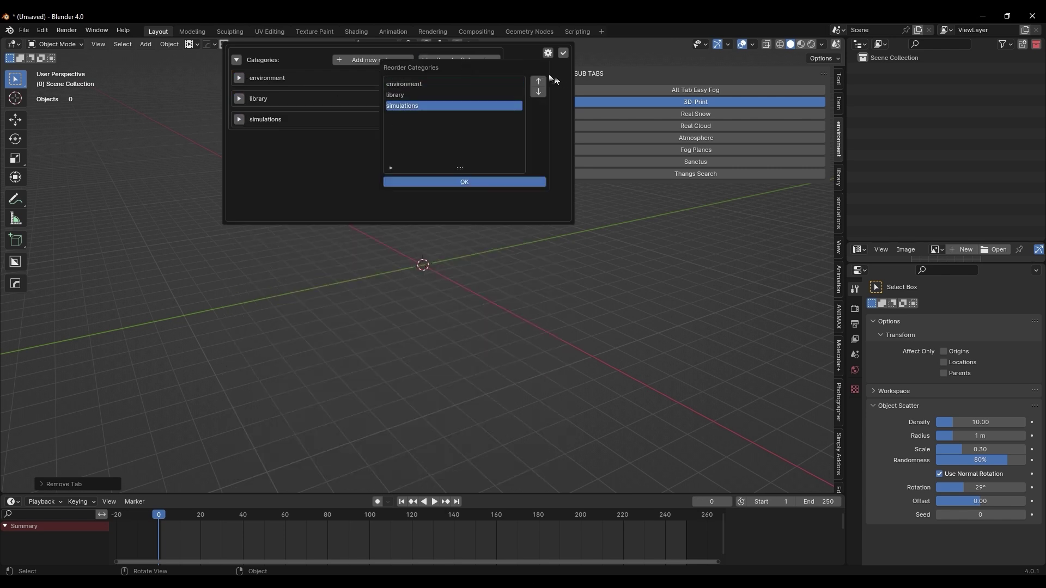
{"action": "left_click", "coordinate": [538, 81]}
{"action": "left_click", "coordinate": [538, 82]}
{"action": "left_click", "coordinate": [486, 182]}
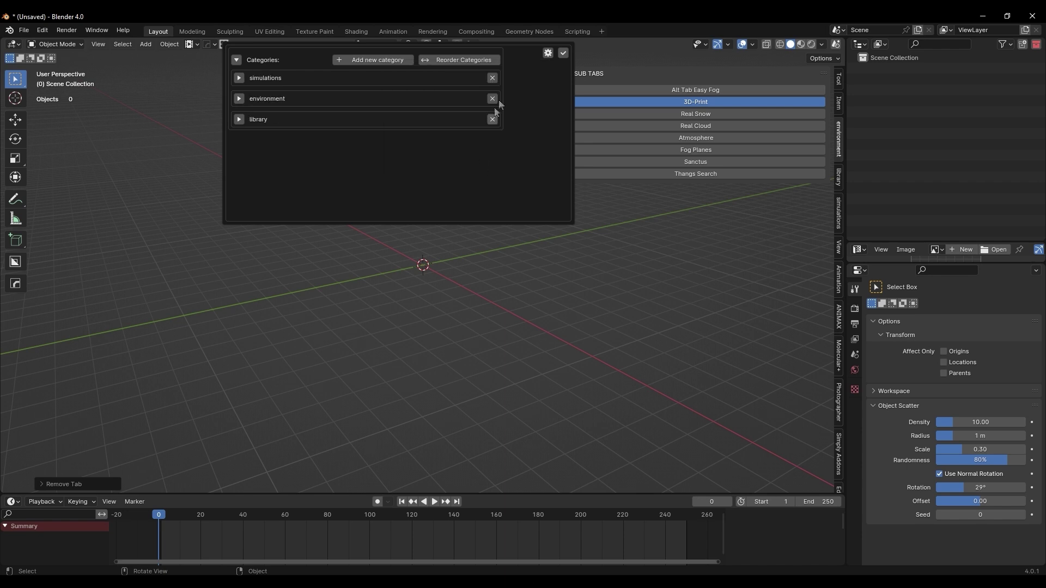
- Open the N Panel Sub Tabs add-on settings, save the preferences and close the preferences window
{"action": "left_click", "coordinate": [548, 53]}
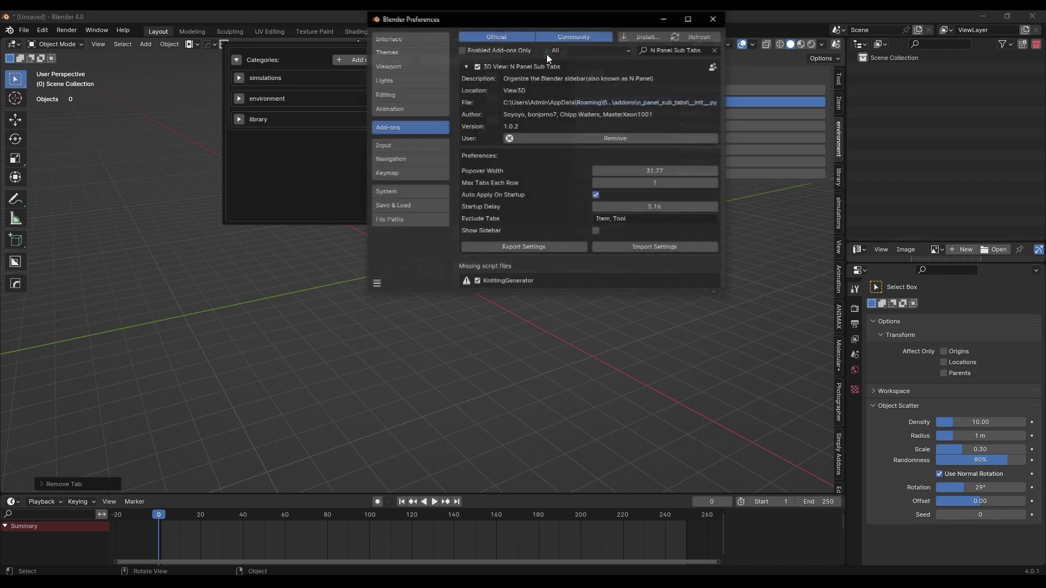
{"action": "left_click", "coordinate": [372, 284]}
{"action": "left_click", "coordinate": [452, 249]}
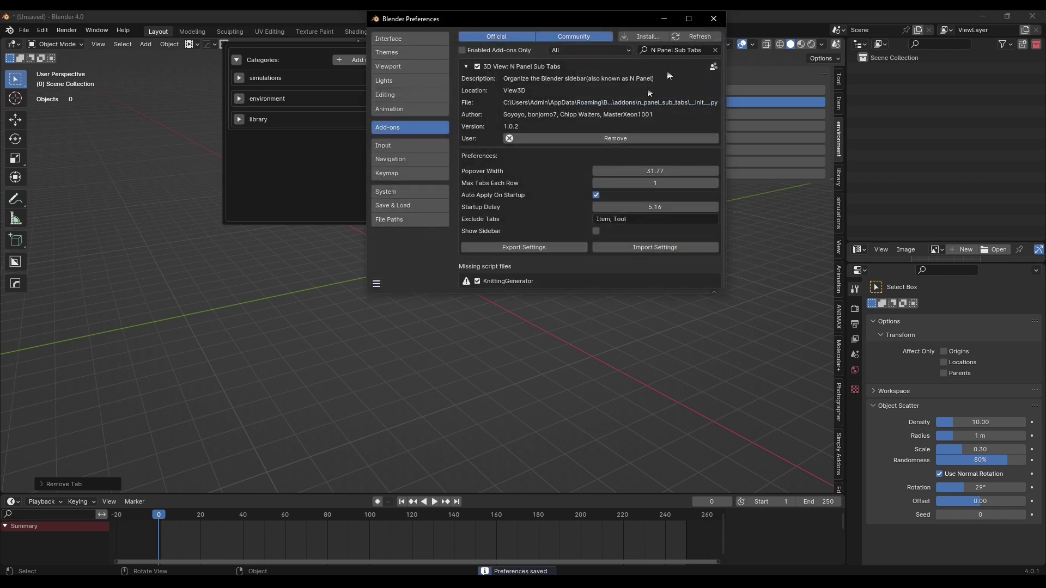
{"action": "left_click", "coordinate": [714, 20]}
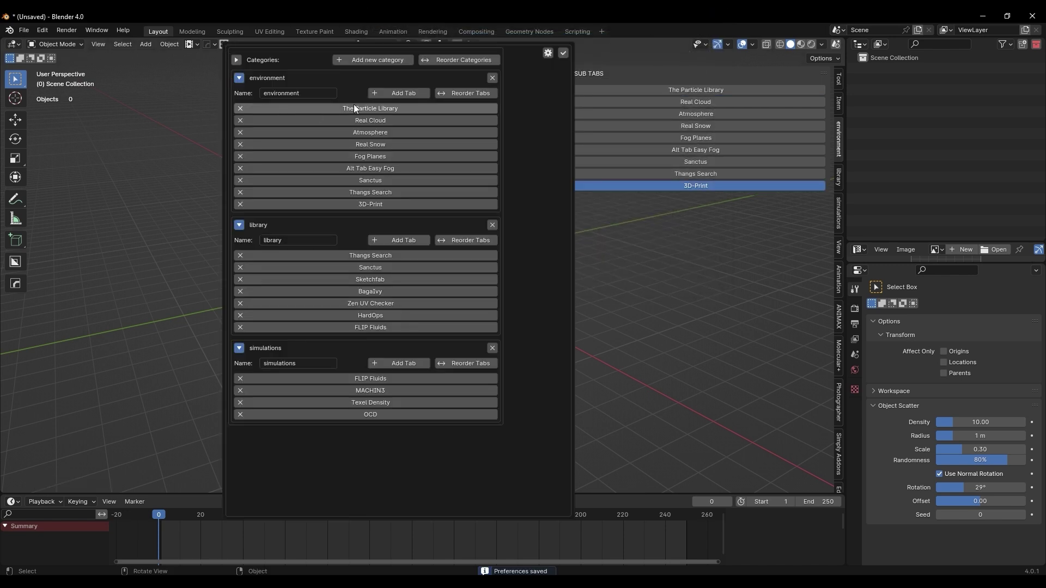
- Remove The Particle Library from the environment category, and Thangs Search and Sanctus from the library category
{"action": "left_click", "coordinate": [364, 109]}
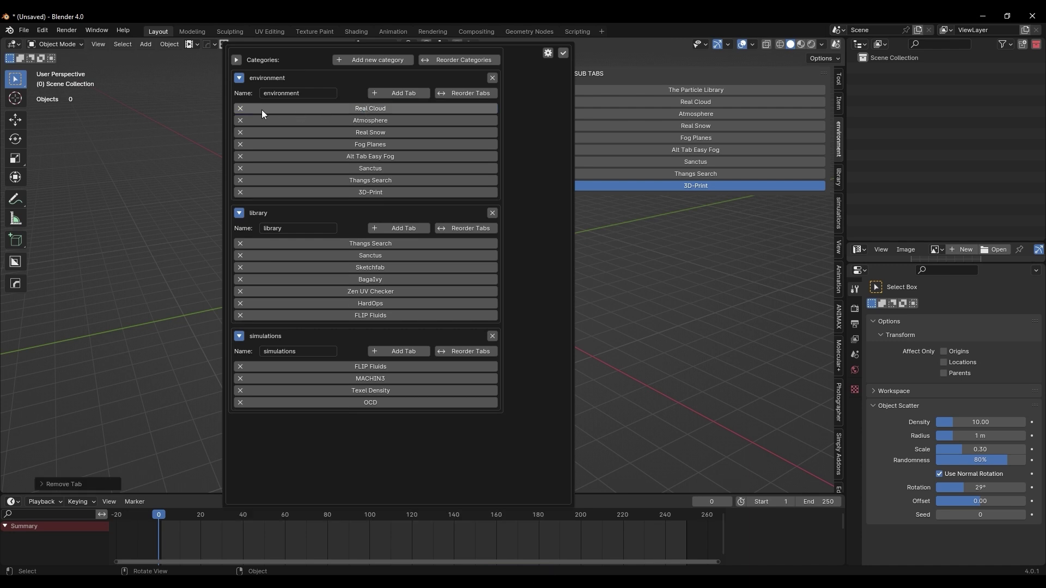
{"action": "left_click", "coordinate": [370, 244]}
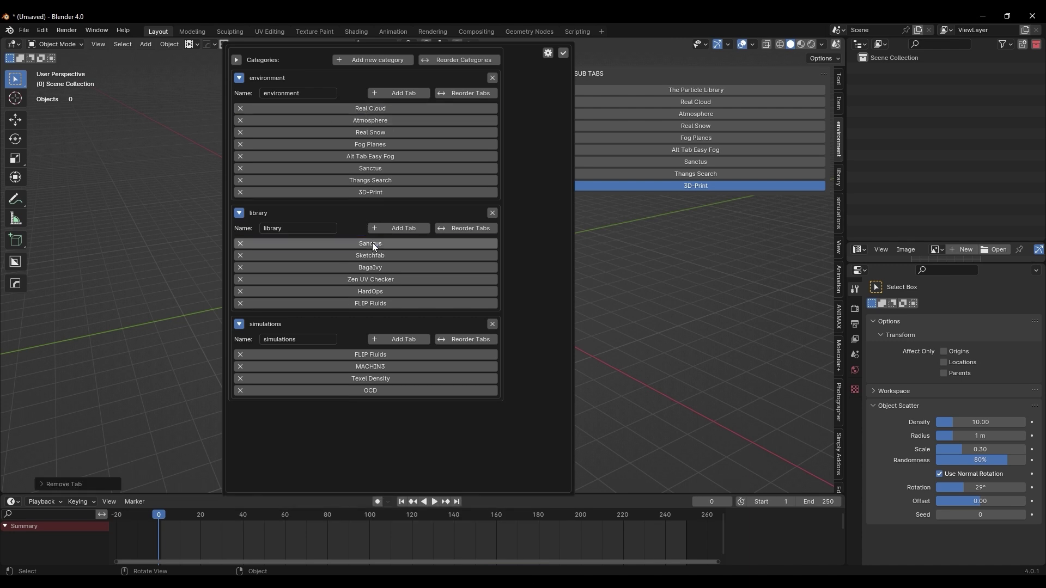
{"action": "left_click", "coordinate": [372, 243]}
- Reorder the environment category's tabs so that Alt Tab Easy Fog comes first
{"action": "left_click", "coordinate": [468, 93]}
{"action": "left_click", "coordinate": [412, 123]}
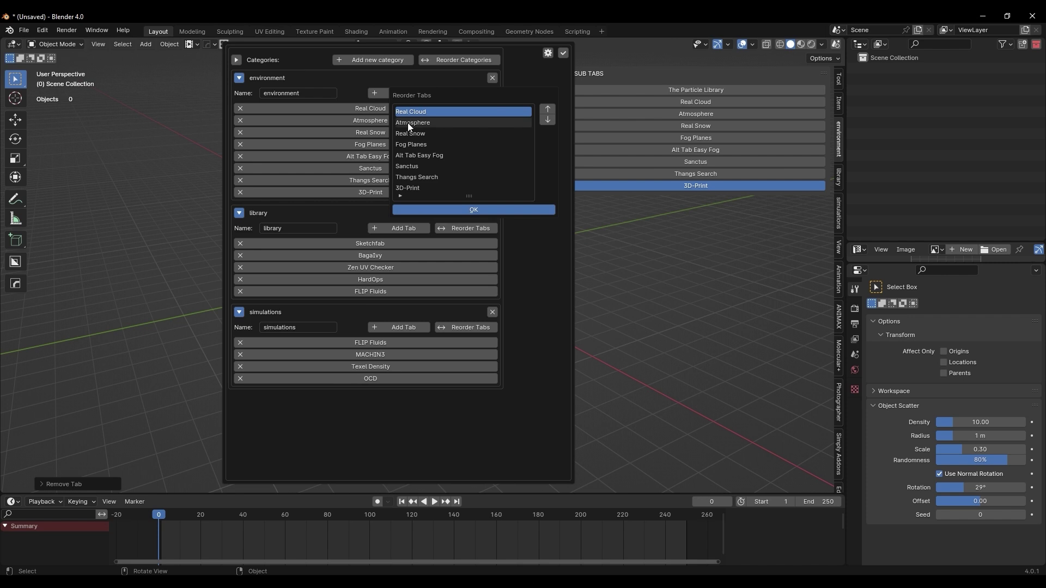
{"action": "left_click", "coordinate": [410, 156]}
{"action": "left_click", "coordinate": [547, 110]}
{"action": "left_click", "coordinate": [548, 110]}
{"action": "left_click", "coordinate": [547, 110]}
{"action": "left_click", "coordinate": [547, 110]}
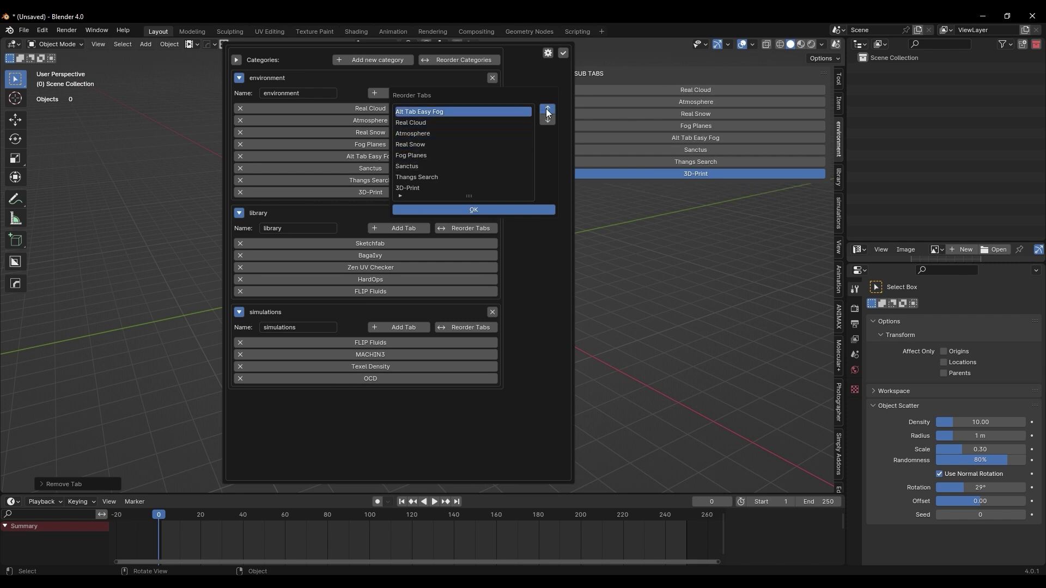
- Move 3D-Print to second and Real Snow to third place in the environment tab order, and confirm the new order
{"action": "left_click", "coordinate": [419, 188]}
{"action": "left_click", "coordinate": [548, 109]}
{"action": "left_click", "coordinate": [547, 109]}
{"action": "left_click", "coordinate": [547, 109]}
{"action": "left_click", "coordinate": [548, 109]}
{"action": "left_click", "coordinate": [548, 109]}
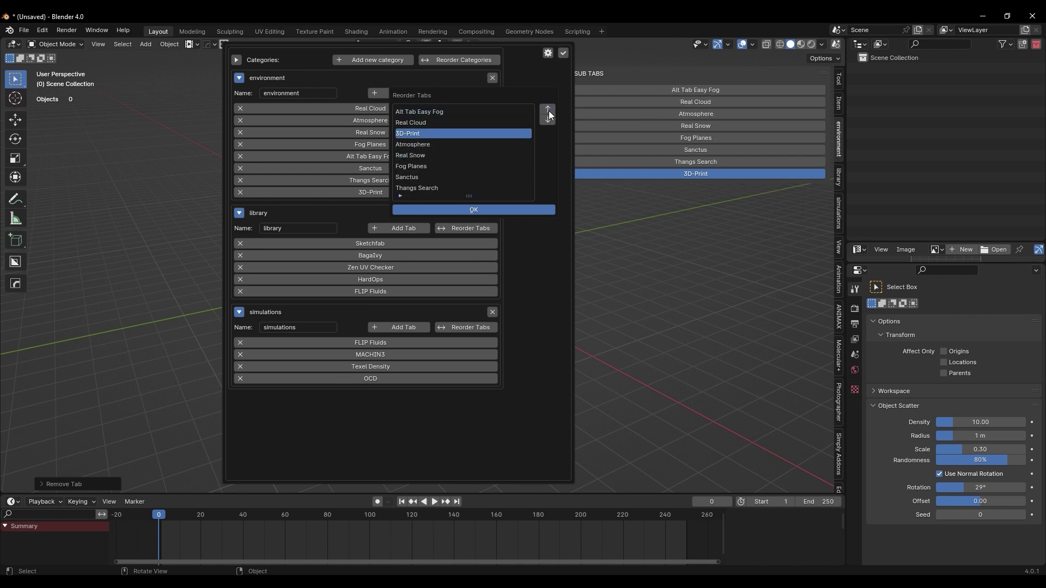
{"action": "left_click", "coordinate": [547, 109]}
{"action": "left_click", "coordinate": [513, 155]}
{"action": "left_click", "coordinate": [548, 109]}
{"action": "left_click", "coordinate": [547, 109]}
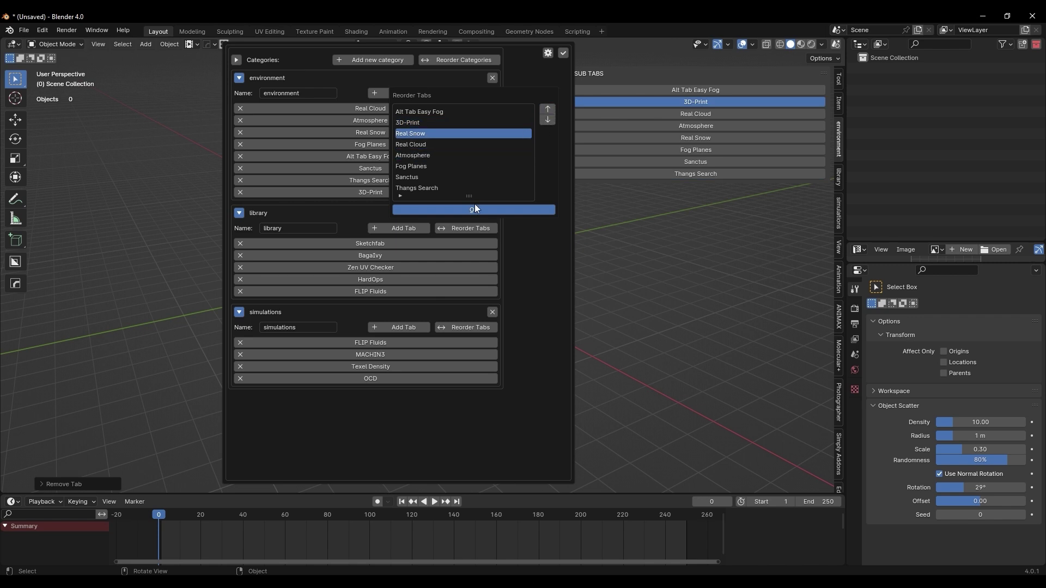
{"action": "left_click", "coordinate": [474, 210]}
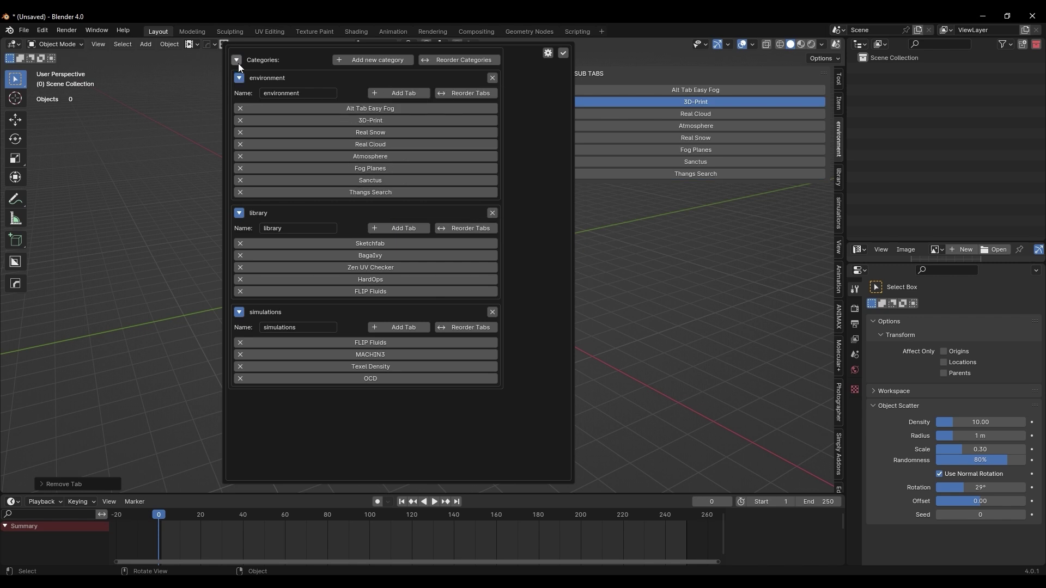
{"action": "left_click", "coordinate": [239, 78]}
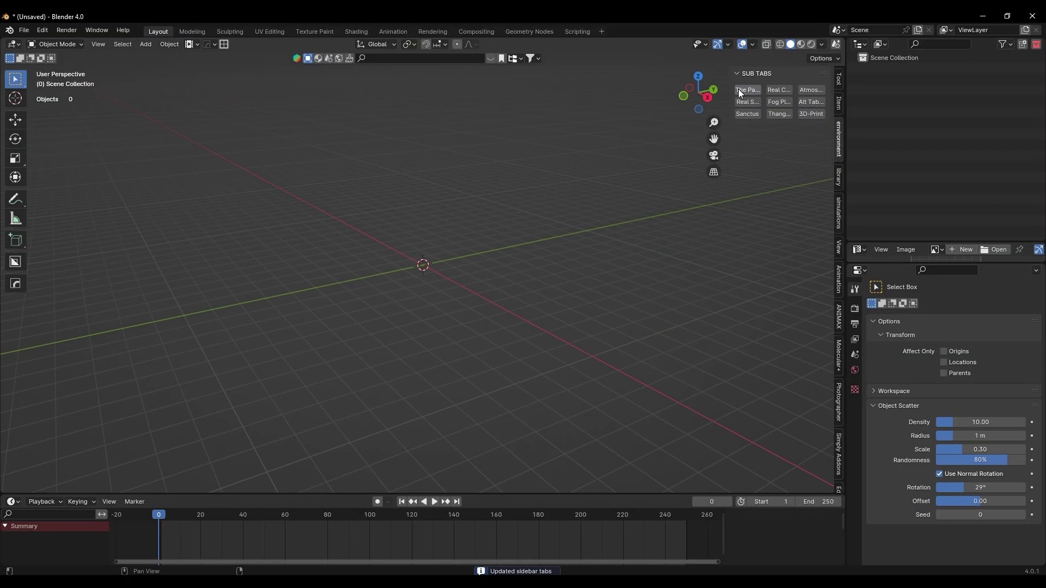
- Widen the sidebar and look through the environment sub tabs, including Real Cloud, Fog Planes, Alt Tab Easy Fog and 3D-Print
{"action": "left_click_drag", "start_coordinate": [730, 95], "coordinate": [563, 106]}
{"action": "left_click", "coordinate": [669, 92]}
{"action": "left_click", "coordinate": [634, 102]}
{"action": "left_click", "coordinate": [688, 102]}
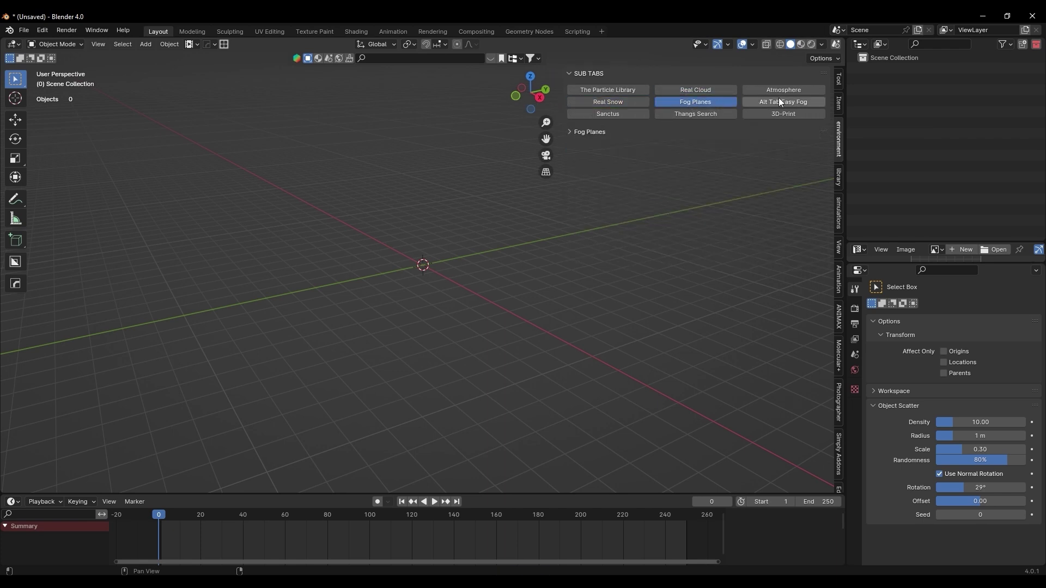
{"action": "left_click", "coordinate": [781, 102]}
{"action": "left_click", "coordinate": [784, 113]}
- Look through the library category's sub tabs, including Sketchfab, FLIP Fluids, HardOps and Zen UV Checker
{"action": "left_click", "coordinate": [839, 177]}
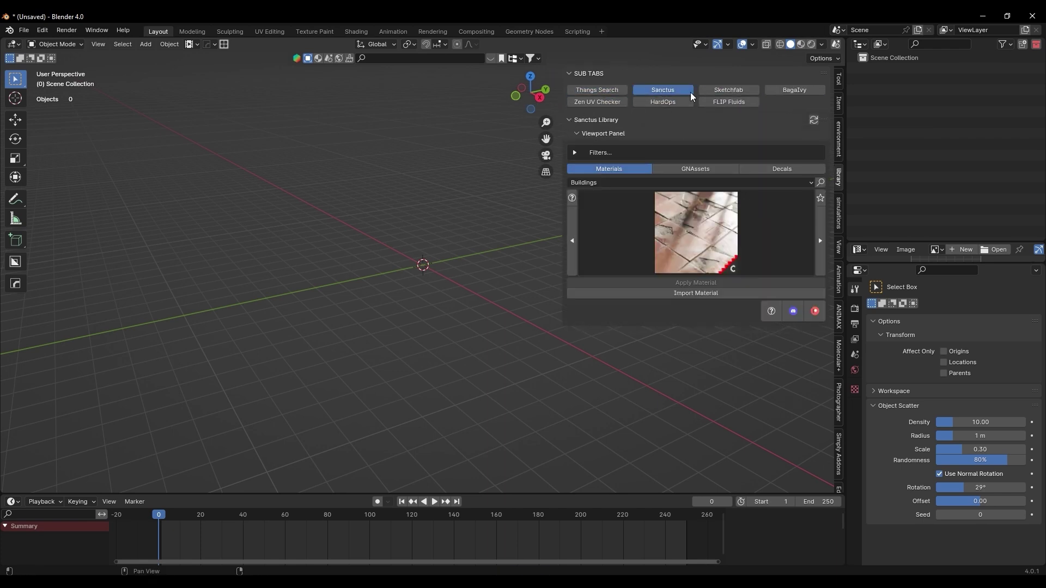
{"action": "left_click", "coordinate": [724, 90]}
{"action": "left_click", "coordinate": [716, 102]}
{"action": "left_click", "coordinate": [658, 101]}
{"action": "left_click", "coordinate": [577, 120]}
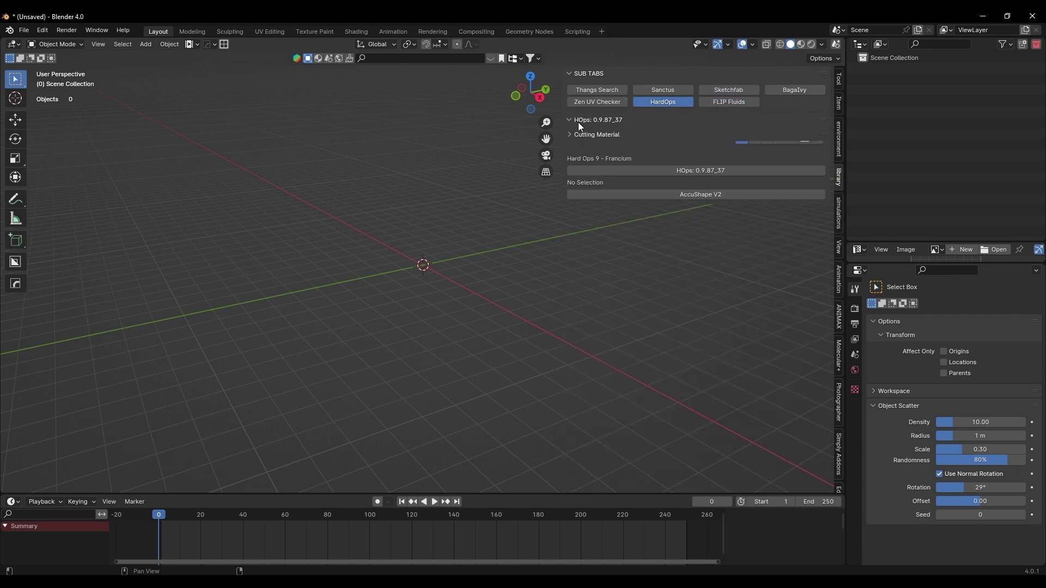
{"action": "left_click", "coordinate": [593, 102]}
- Look through the MACHIN3, Texel Density and OCD sub tabs of simulations and the View tab, then hide the sidebar
{"action": "left_click", "coordinate": [838, 209]}
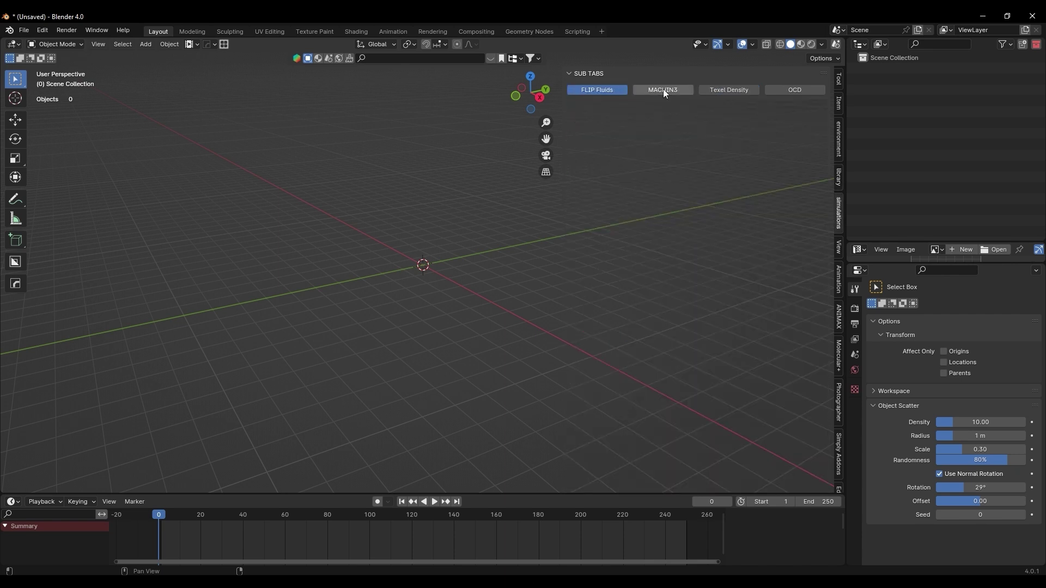
{"action": "left_click", "coordinate": [663, 89]}
{"action": "left_click", "coordinate": [600, 117]}
{"action": "left_click", "coordinate": [713, 88]}
{"action": "left_click", "coordinate": [791, 91]}
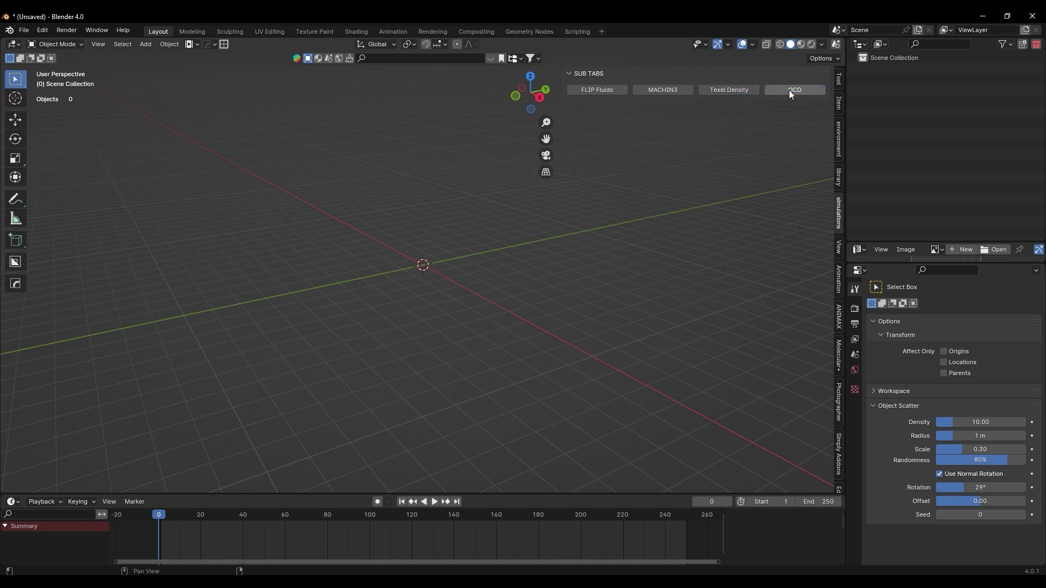
{"action": "left_click", "coordinate": [839, 248]}
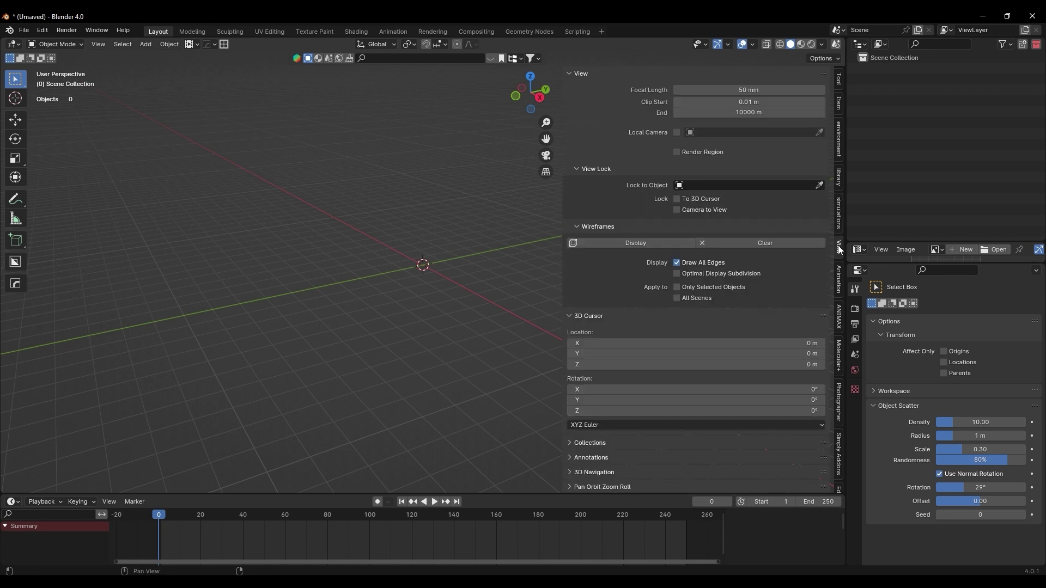
{"action": "key", "text": "n"}
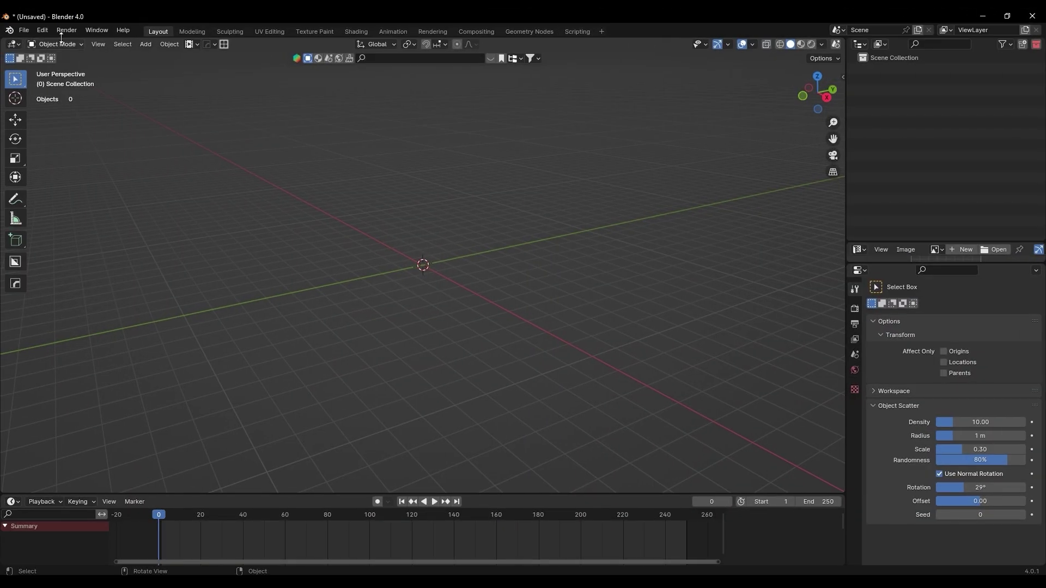
- Export the N Panel Sub Tabs add-on settings from the preferences to the Desktop as n_panel_sub_tabs_prefs.json
{"action": "left_click", "coordinate": [42, 29]}
{"action": "left_click", "coordinate": [67, 169]}
{"action": "left_click", "coordinate": [100, 68]}
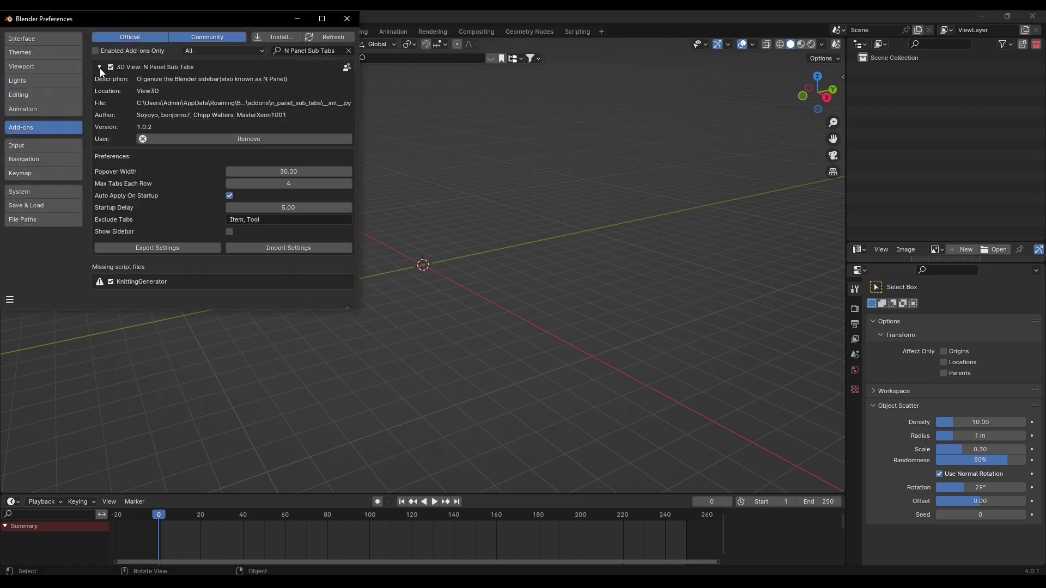
{"action": "left_click", "coordinate": [185, 248]}
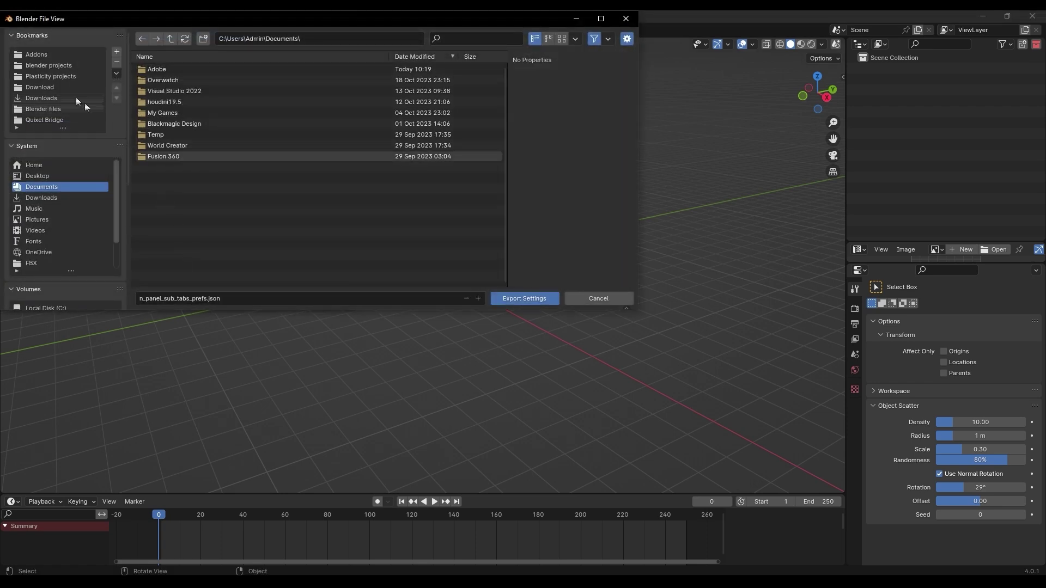
{"action": "left_click", "coordinate": [45, 179]}
{"action": "left_click", "coordinate": [328, 298]}
{"action": "left_click", "coordinate": [556, 299]}
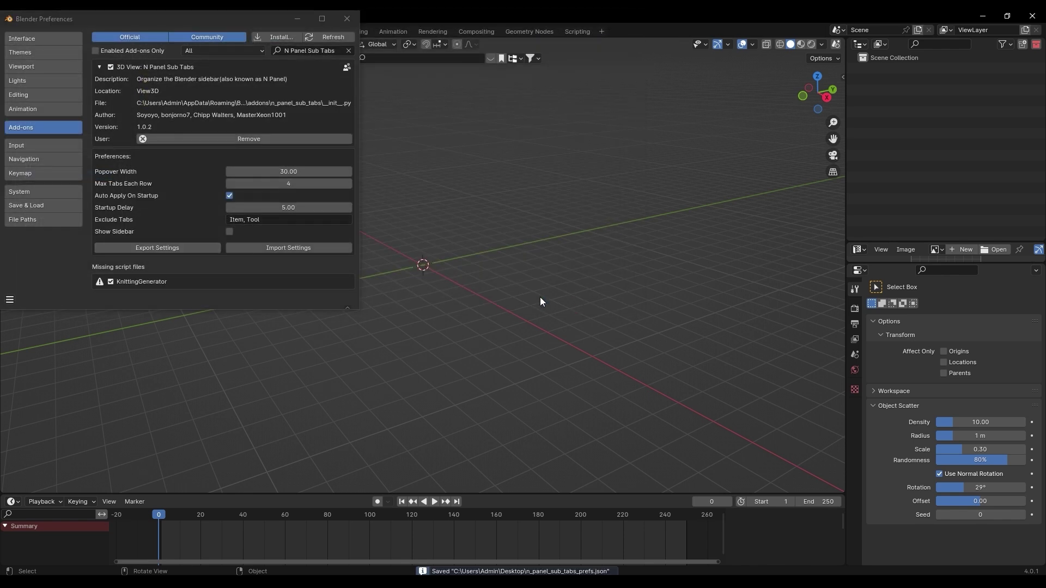
- Import the N Panel Sub Tabs settings from n_panel_sub_tabs_prefs.json on the Desktop
{"action": "left_click", "coordinate": [282, 249]}
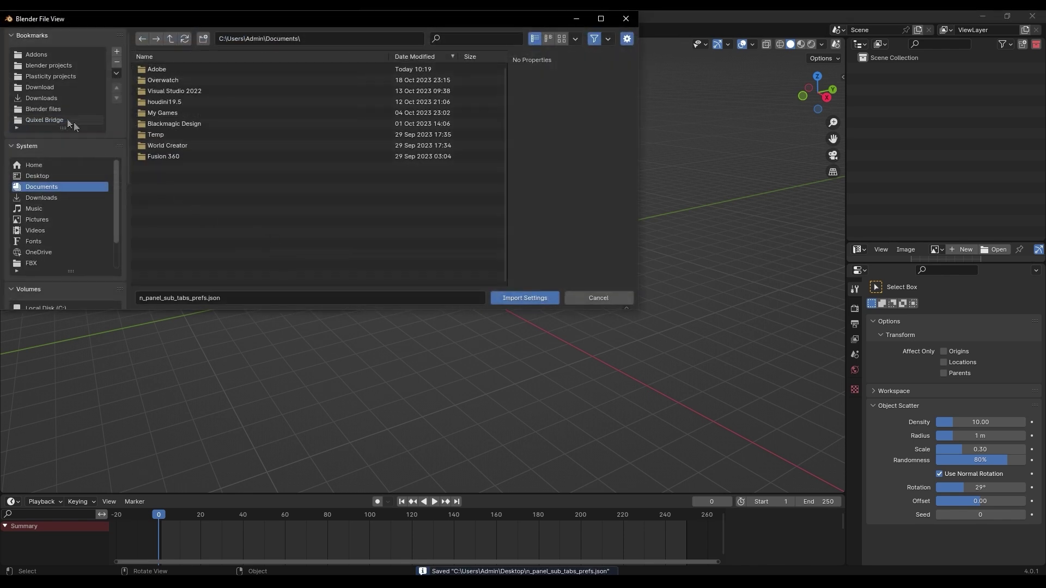
{"action": "left_click", "coordinate": [37, 176]}
{"action": "double_click", "coordinate": [184, 114]}
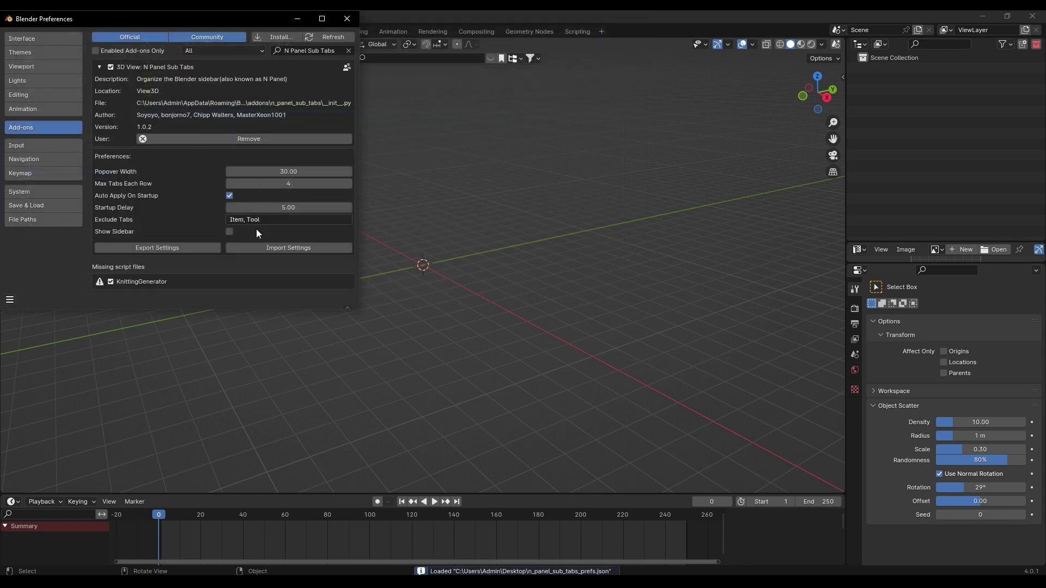
- With the sidebar shown, set the N Panel Sub Tabs Popover Width to 31.77 and Max Tabs Each Row to 3
{"action": "key", "text": "n"}
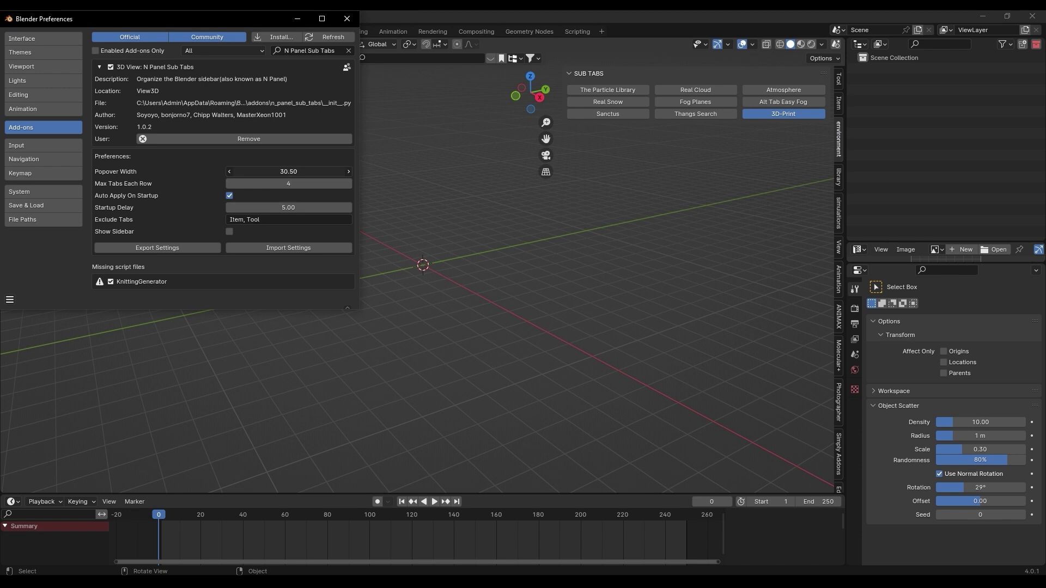
{"action": "left_click_drag", "start_coordinate": [273, 171], "coordinate": [306, 183]}
{"action": "left_click", "coordinate": [254, 183]}
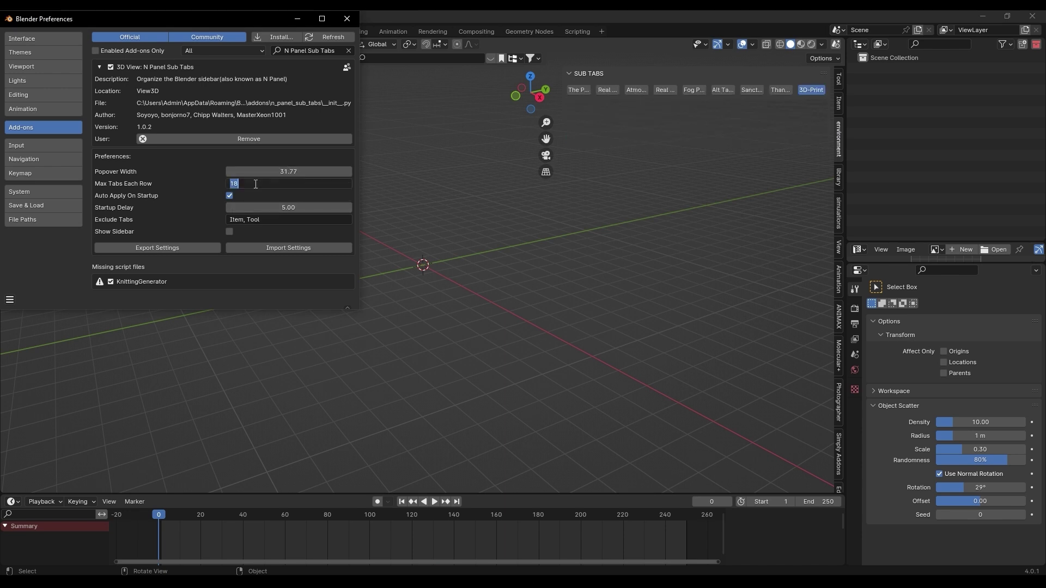
{"action": "type", "text": "1"}
{"action": "key", "text": "Return"}
{"action": "left_click", "coordinate": [351, 184]}
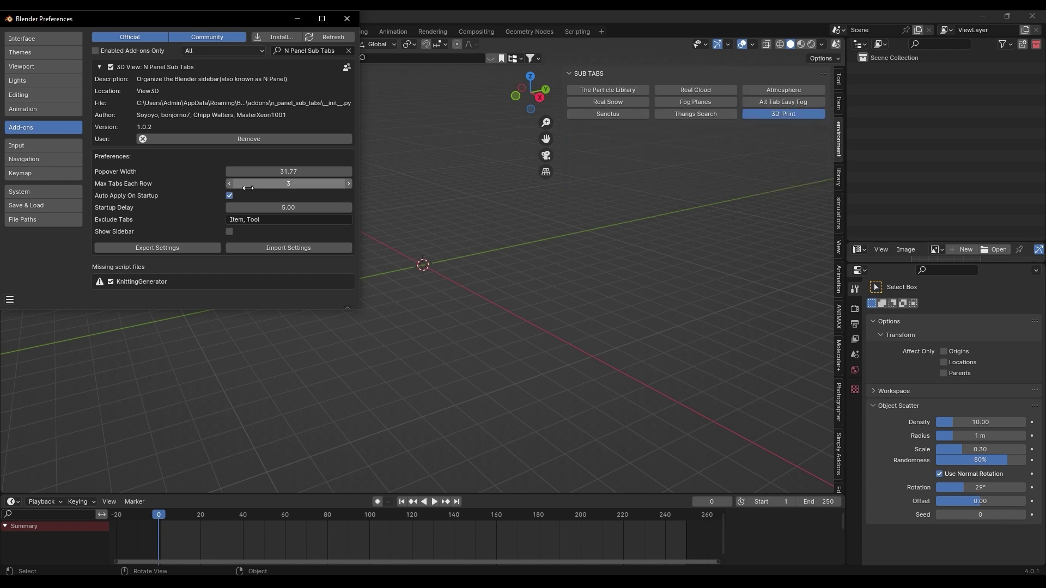
- Set Max Tabs Each Row to 1 and Startup Delay to 5.16 in the add-on preferences
{"action": "left_click_drag", "start_coordinate": [248, 188], "coordinate": [278, 207]}
{"action": "left_click", "coordinate": [277, 207]}
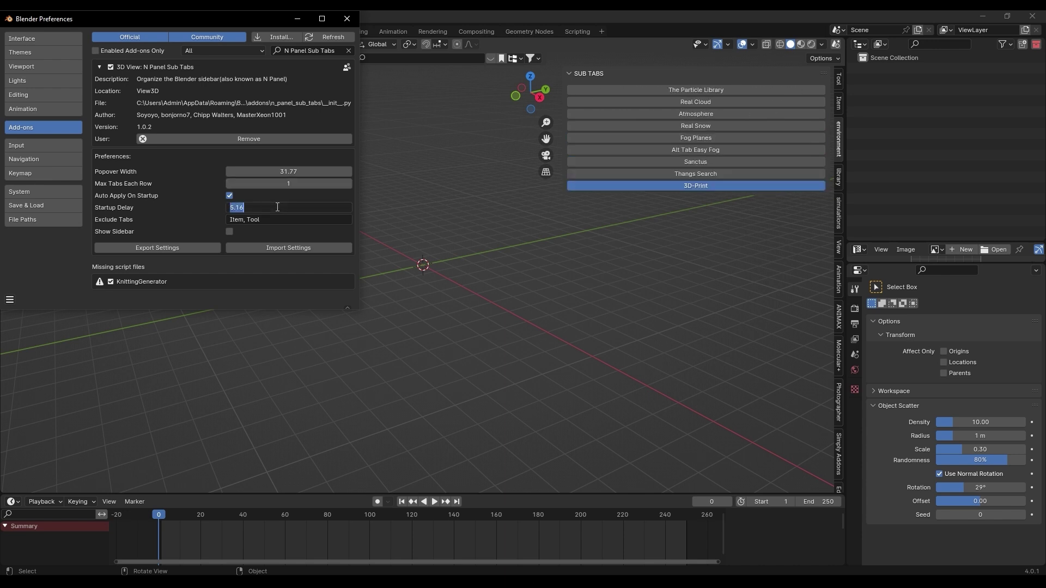
{"action": "key", "text": "Return"}
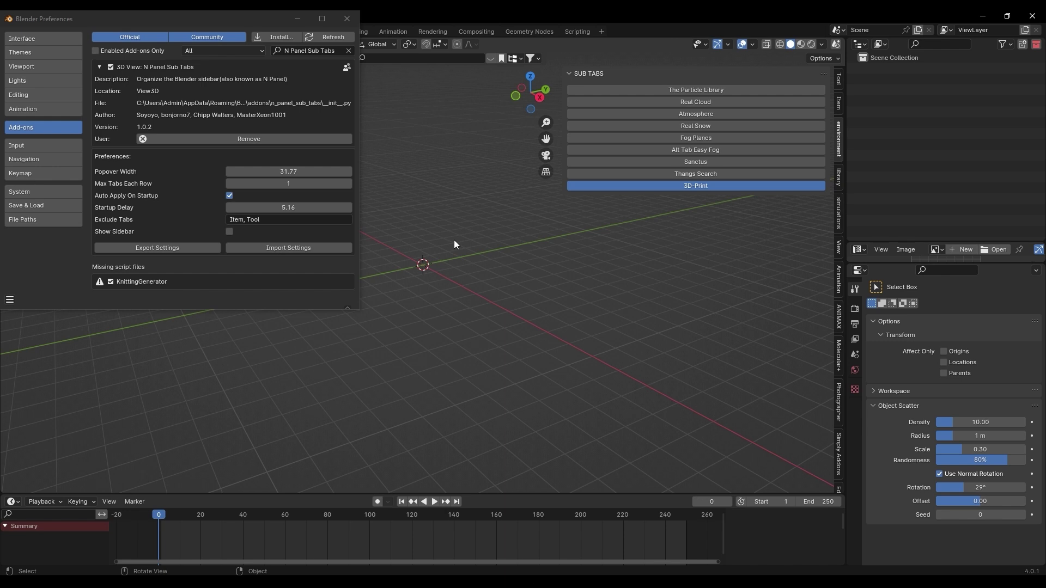
- Save the Blender preferences and close the preferences window
{"action": "left_click", "coordinate": [10, 300]}
{"action": "left_click", "coordinate": [22, 275]}
{"action": "left_click", "coordinate": [347, 19]}
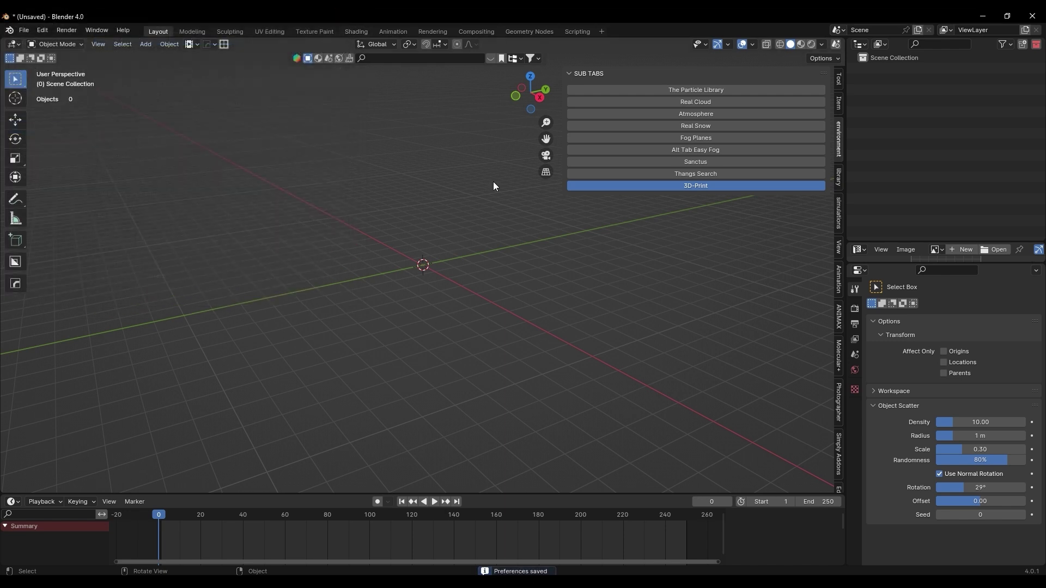